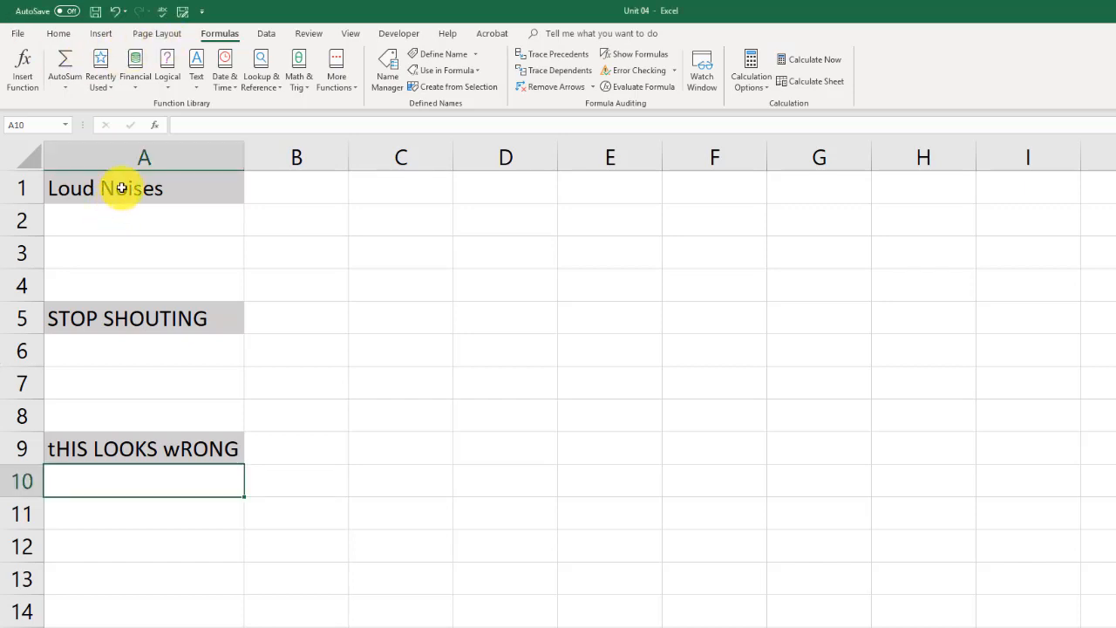
- Enter an UPPER formula in A2 that converts the text of A1 to uppercase
{"action": "left_click", "coordinate": [112, 187]}
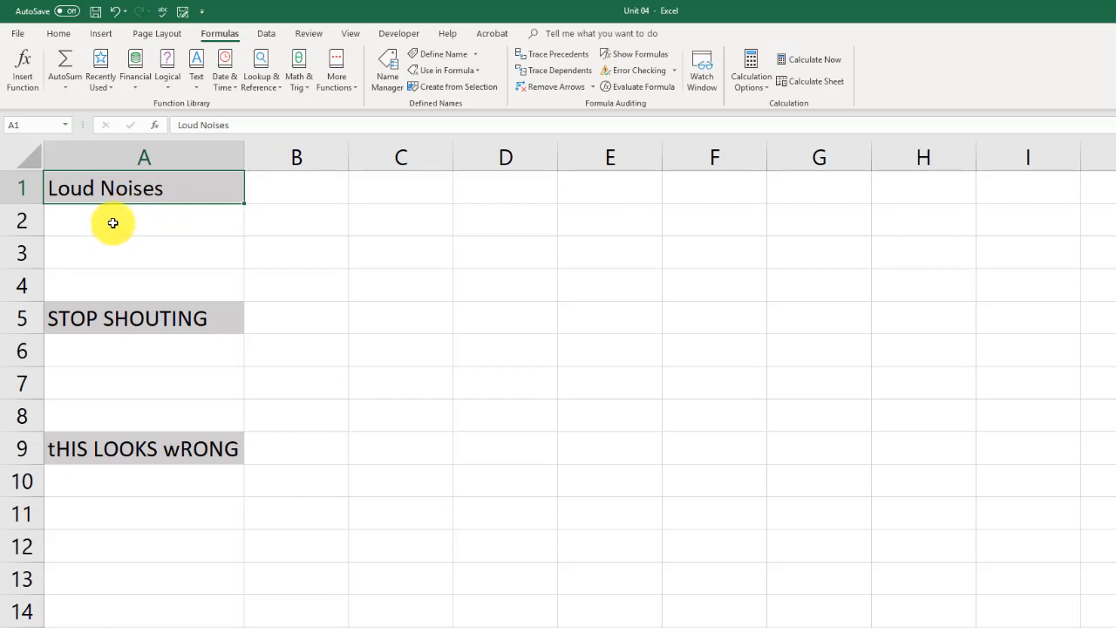
{"action": "left_click", "coordinate": [112, 223]}
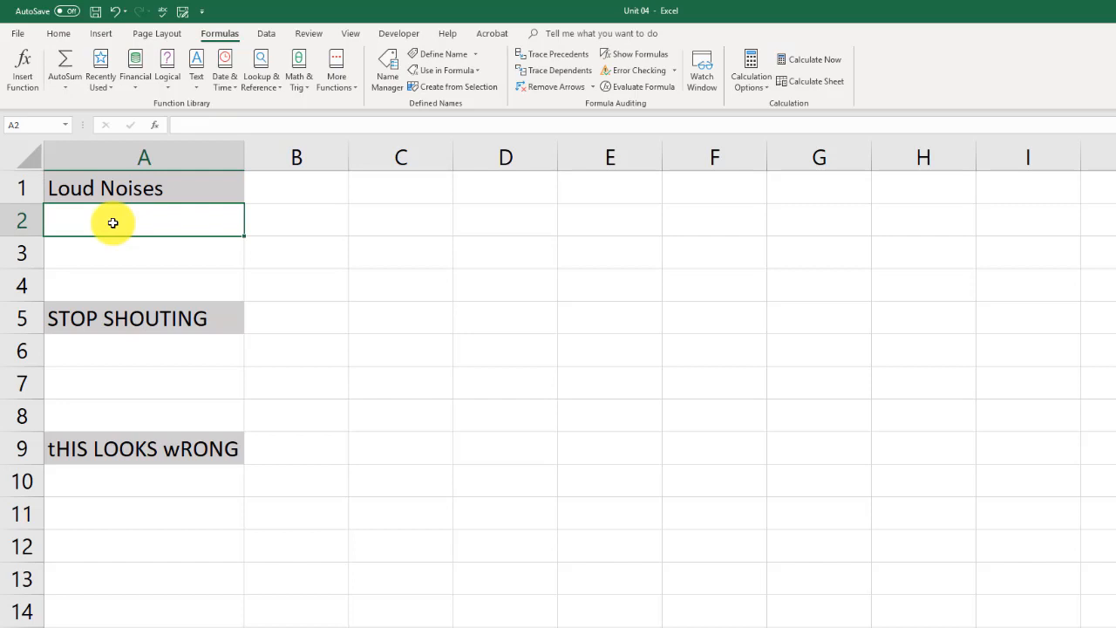
{"action": "type", "text": "=up"}
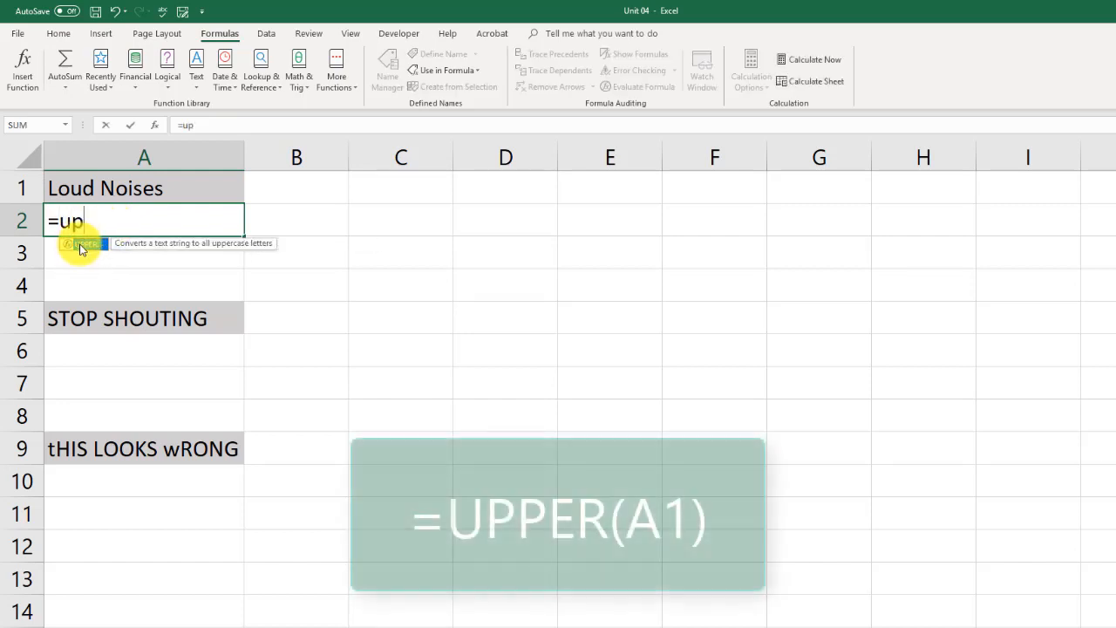
{"action": "double_click", "coordinate": [80, 249]}
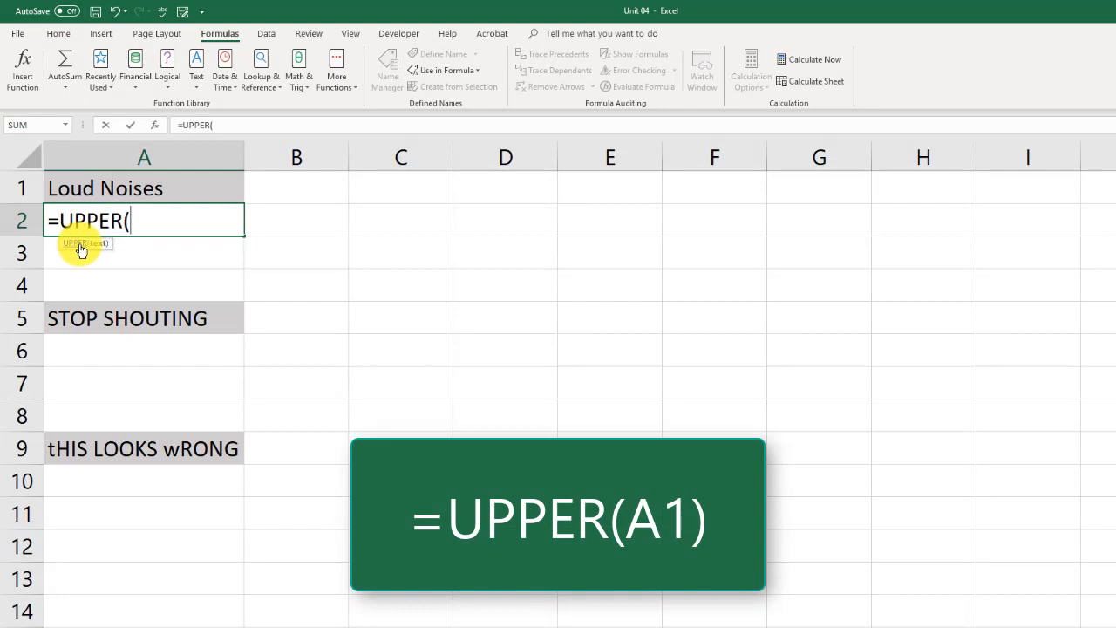
{"action": "left_click", "coordinate": [149, 188]}
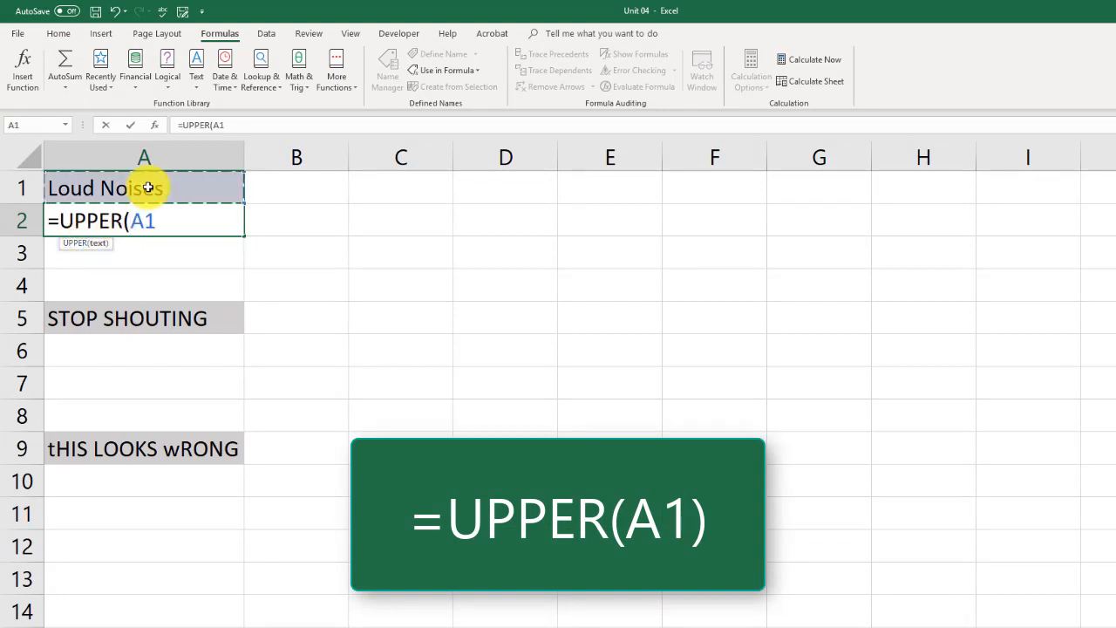
{"action": "key", "text": "Return"}
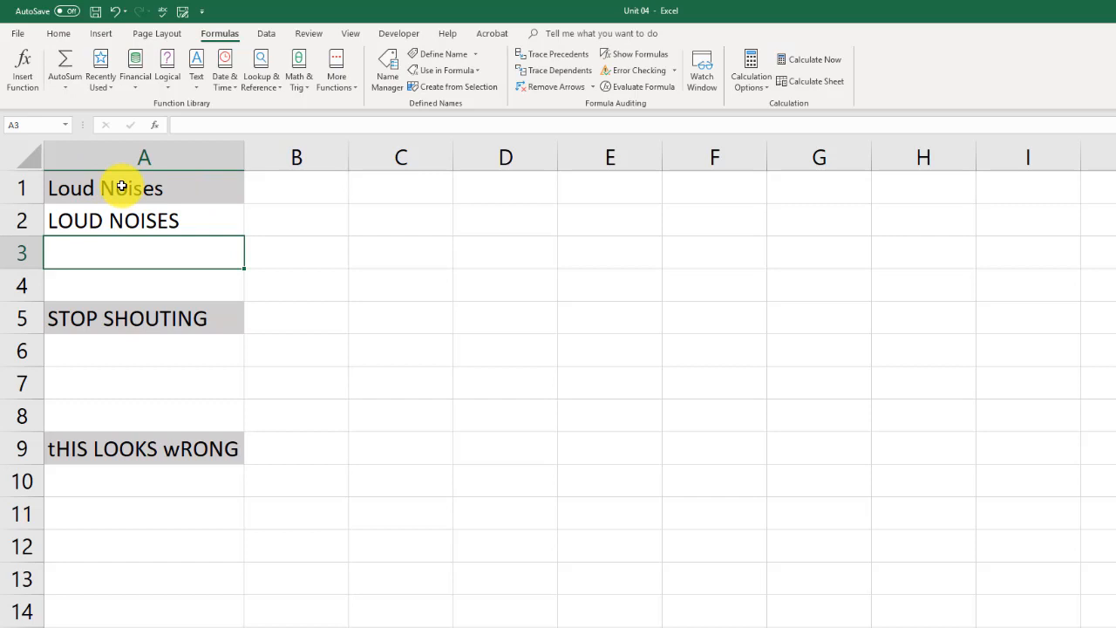
- Enter a LOWER formula in A6 that converts the text of A5 to lowercase
{"action": "left_click", "coordinate": [128, 316]}
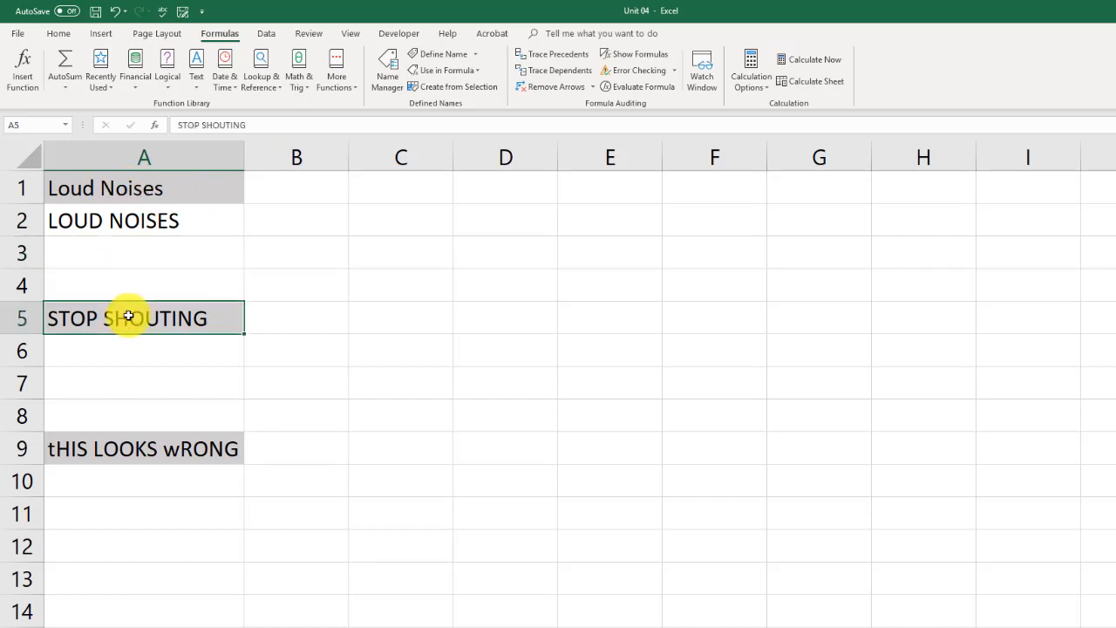
{"action": "left_click", "coordinate": [118, 345]}
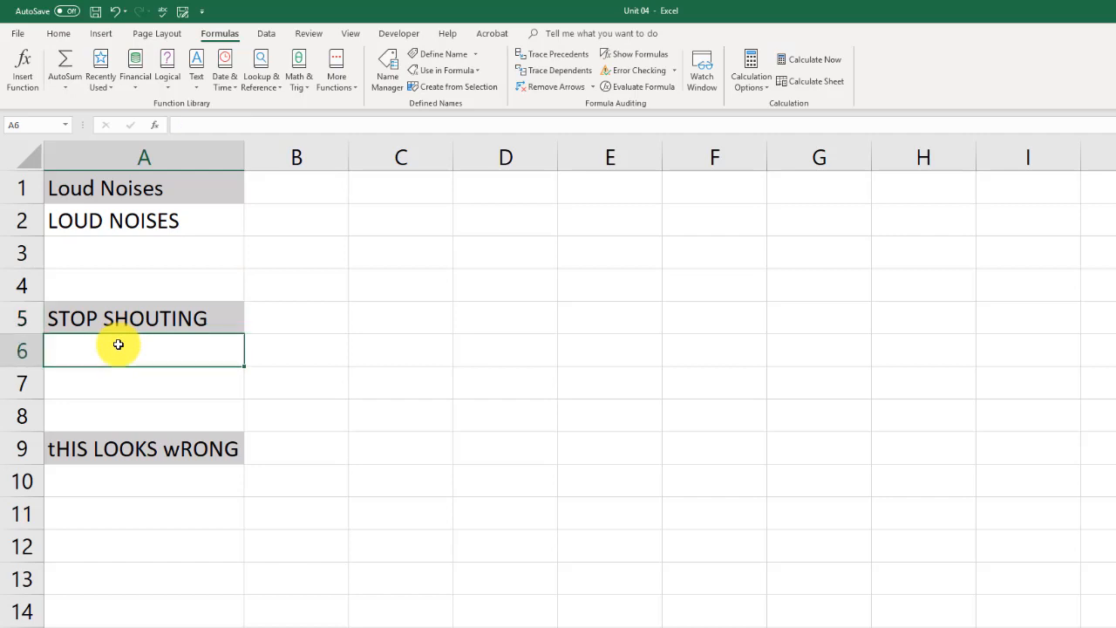
{"action": "type", "text": "=low"}
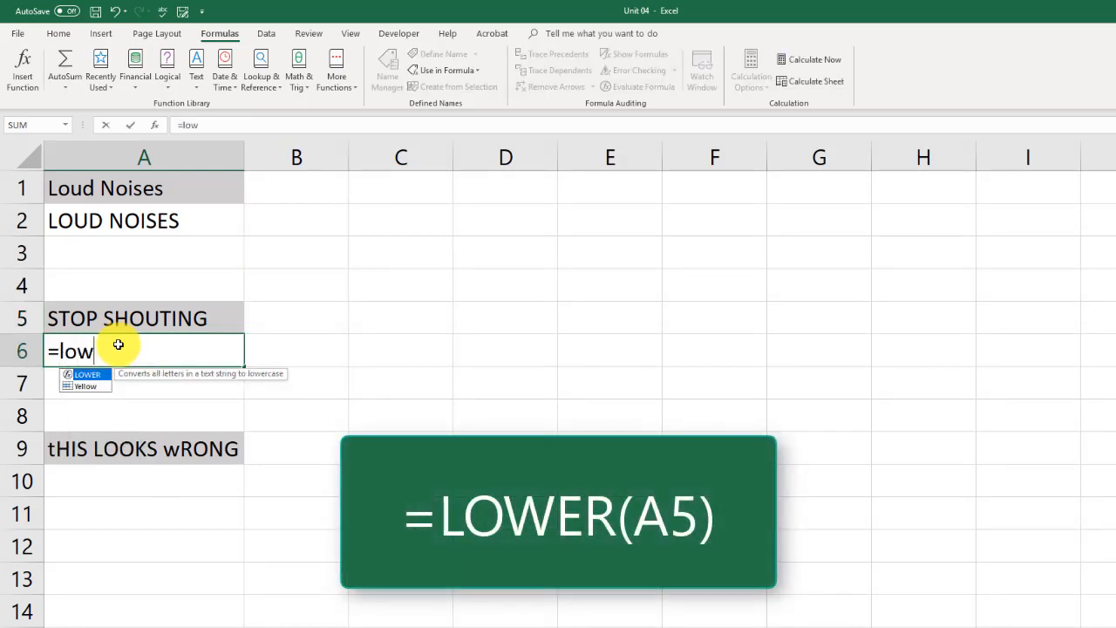
{"action": "double_click", "coordinate": [91, 381]}
{"action": "left_click", "coordinate": [140, 319]}
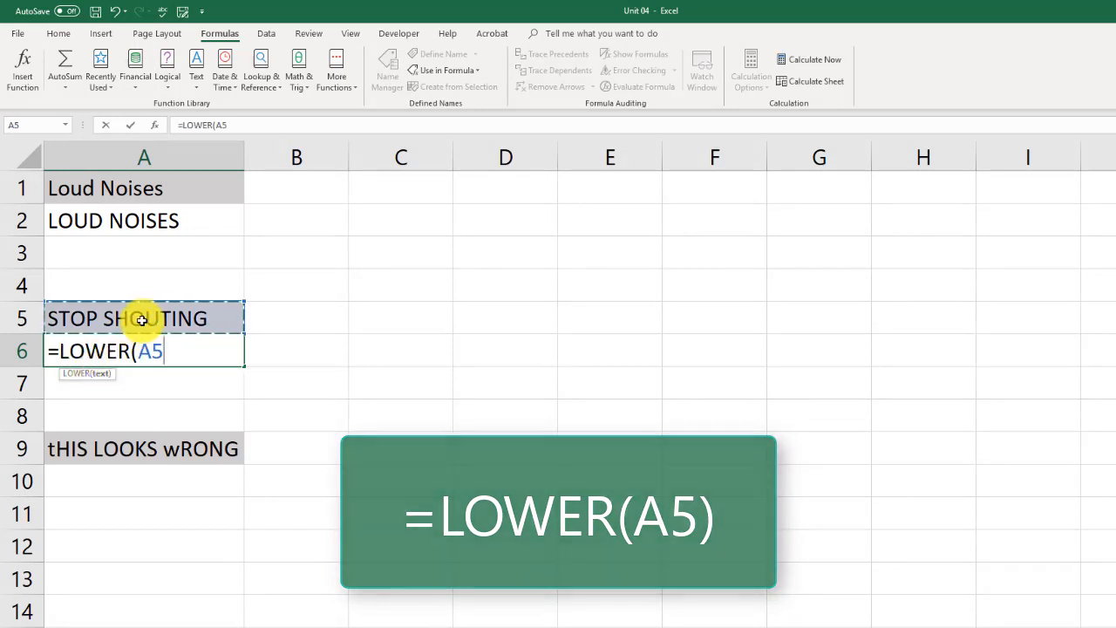
{"action": "key", "text": "Return"}
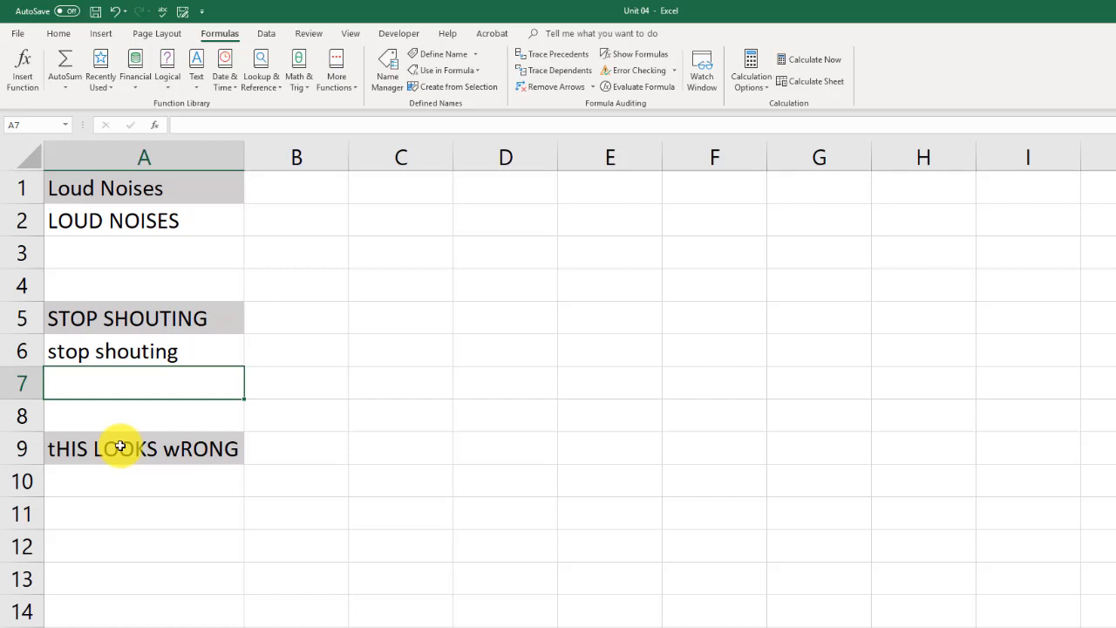
- Enter a PROPER formula in A10 that capitalizes each word of the text in A9
{"action": "left_click", "coordinate": [94, 487]}
{"action": "type", "text": "=pro"}
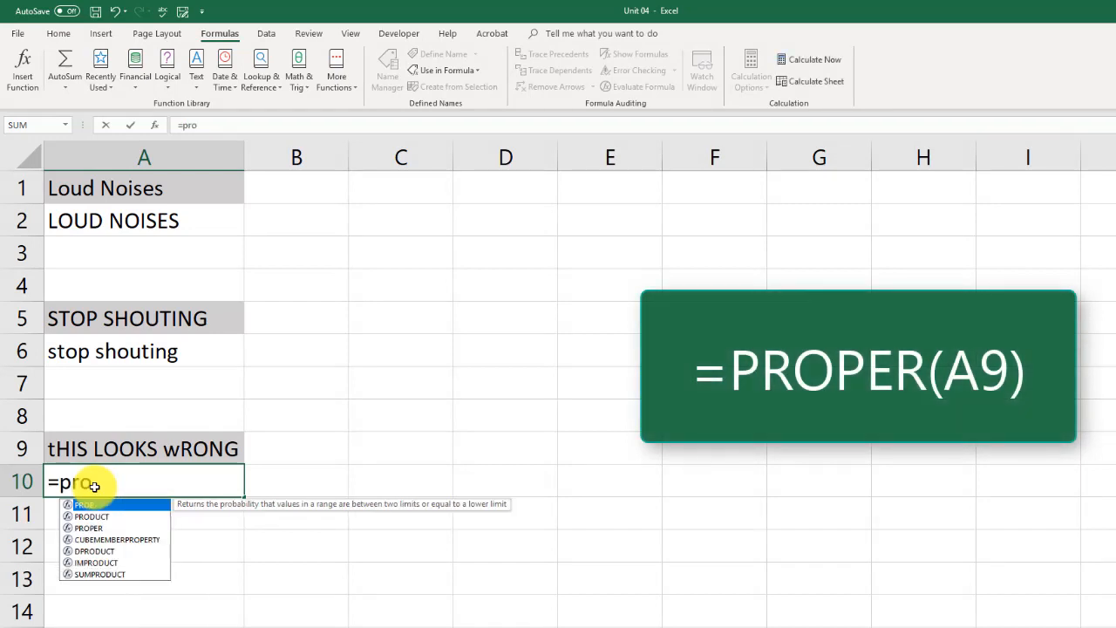
{"action": "double_click", "coordinate": [103, 529]}
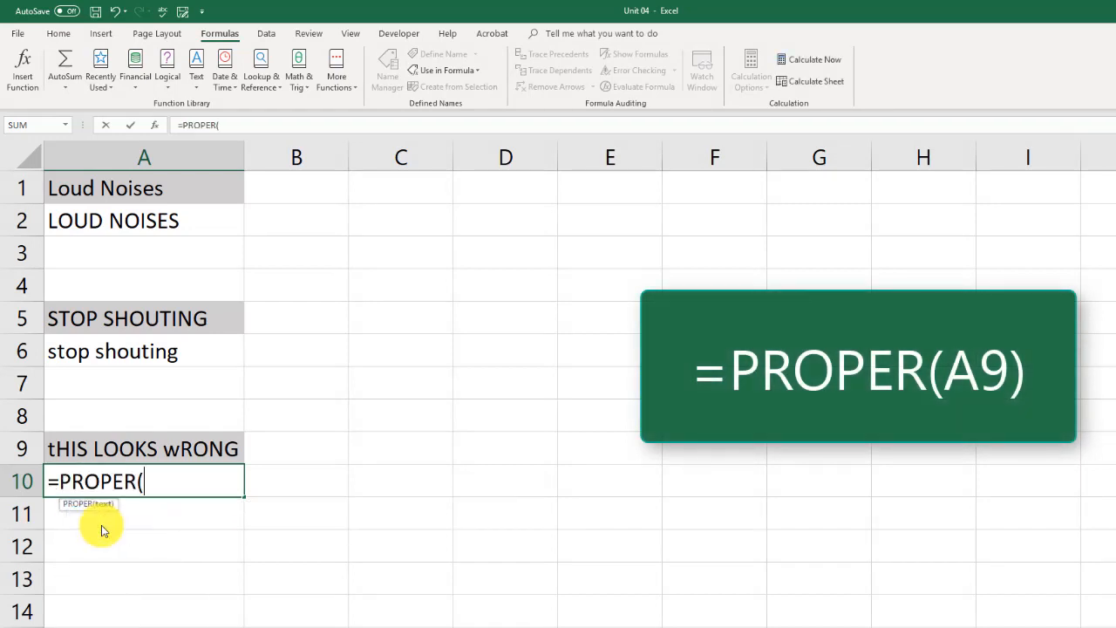
{"action": "left_click", "coordinate": [177, 447]}
{"action": "key", "text": "Return"}
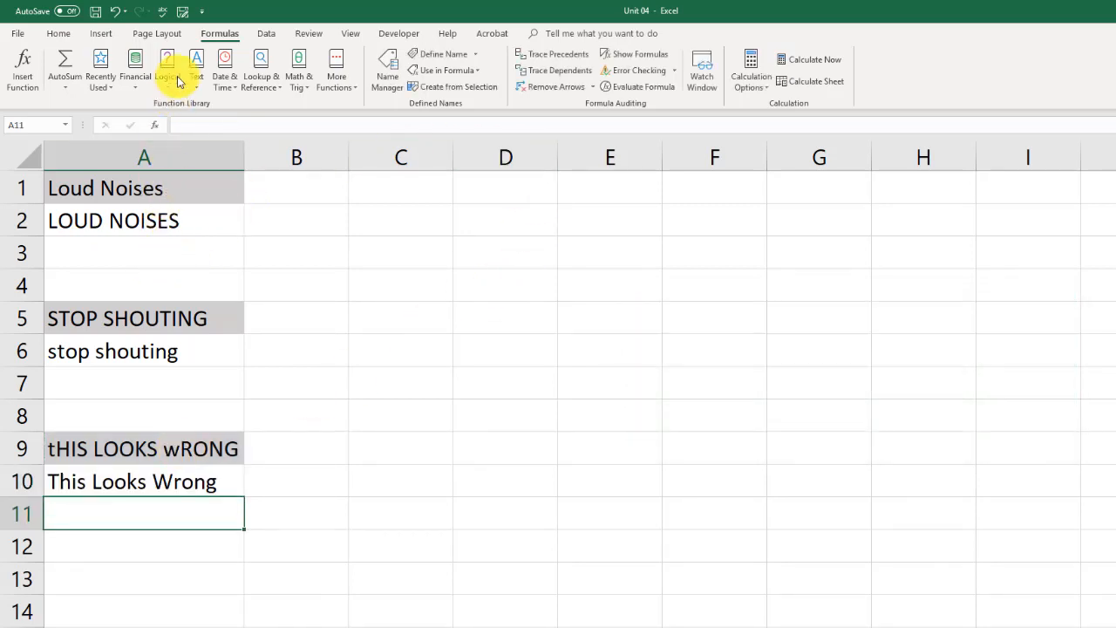
{"action": "left_click", "coordinate": [634, 54]}
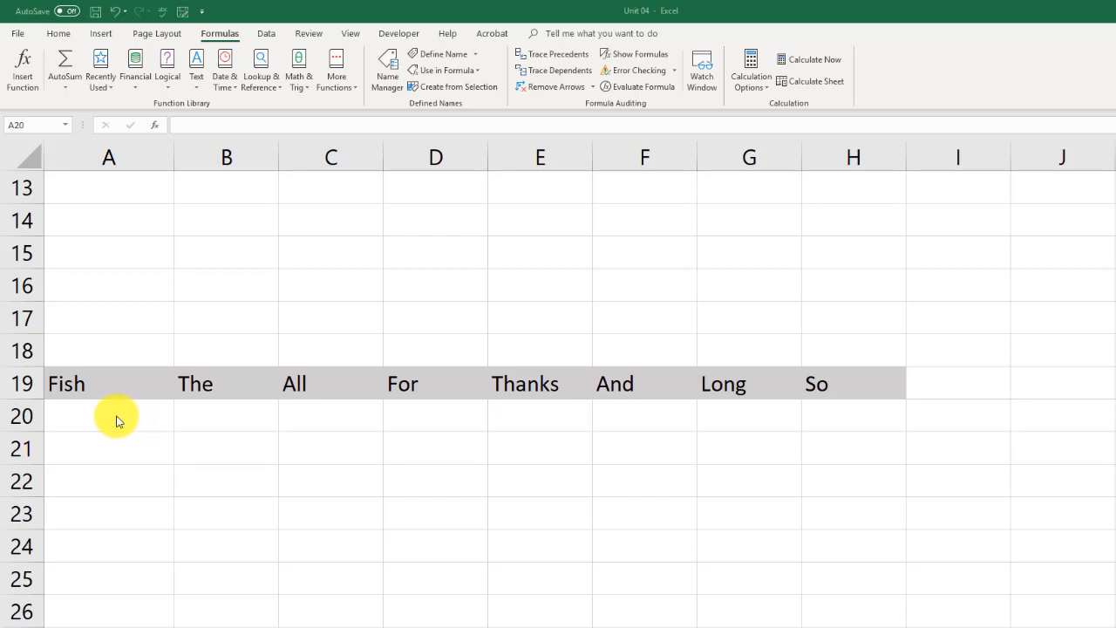
- Start a CONCAT formula in A21 with H19, G19 and F19 as its first three comma-separated arguments
{"action": "left_click", "coordinate": [90, 450]}
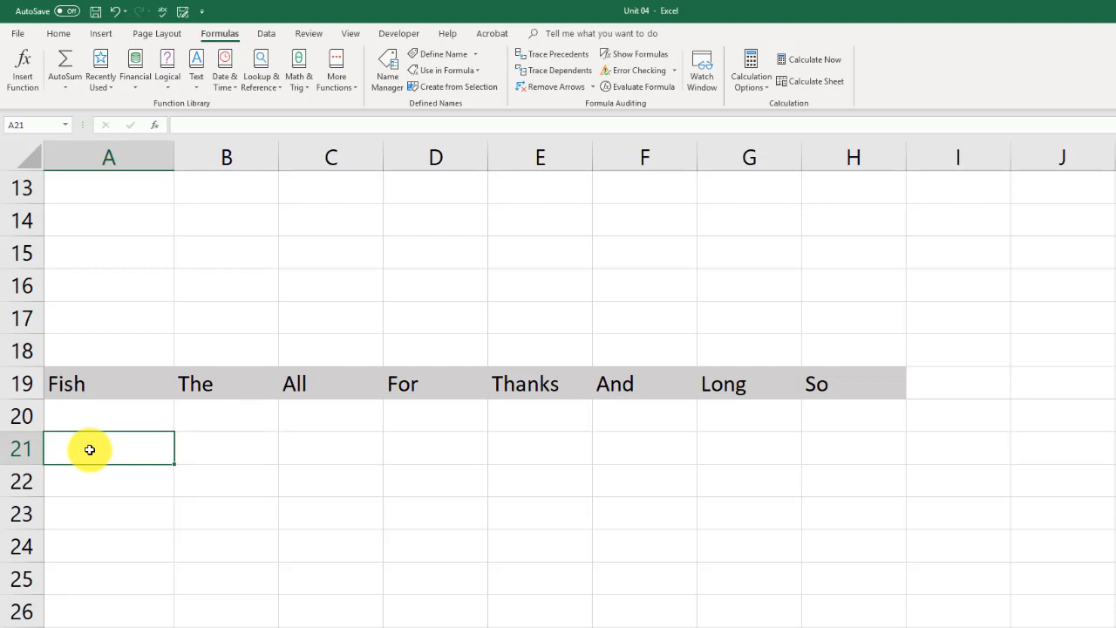
{"action": "type", "text": "="}
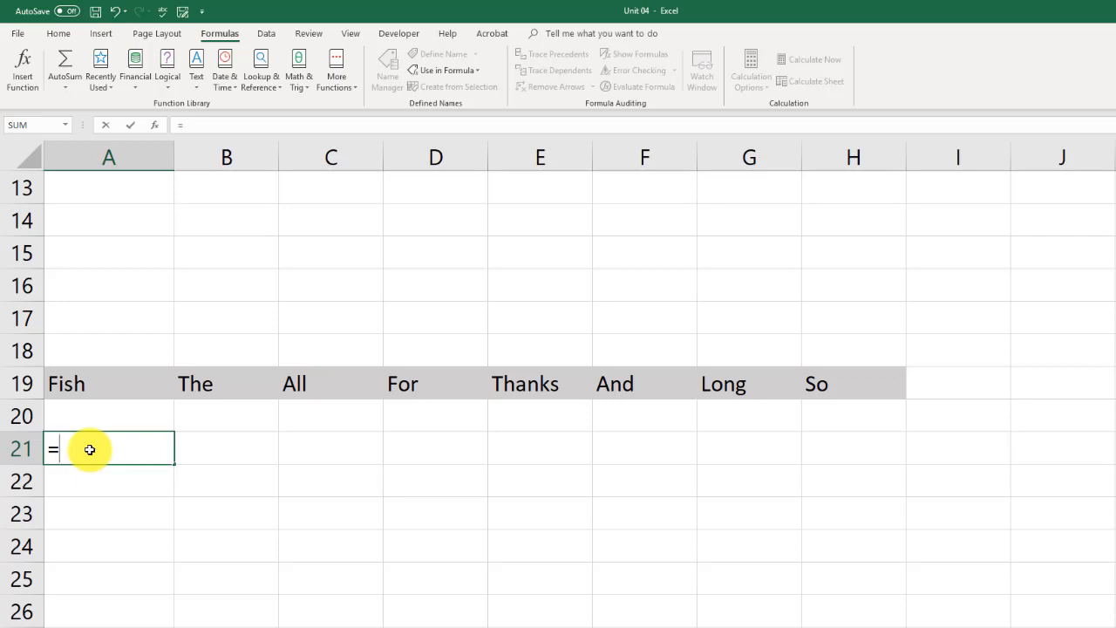
{"action": "type", "text": "con"}
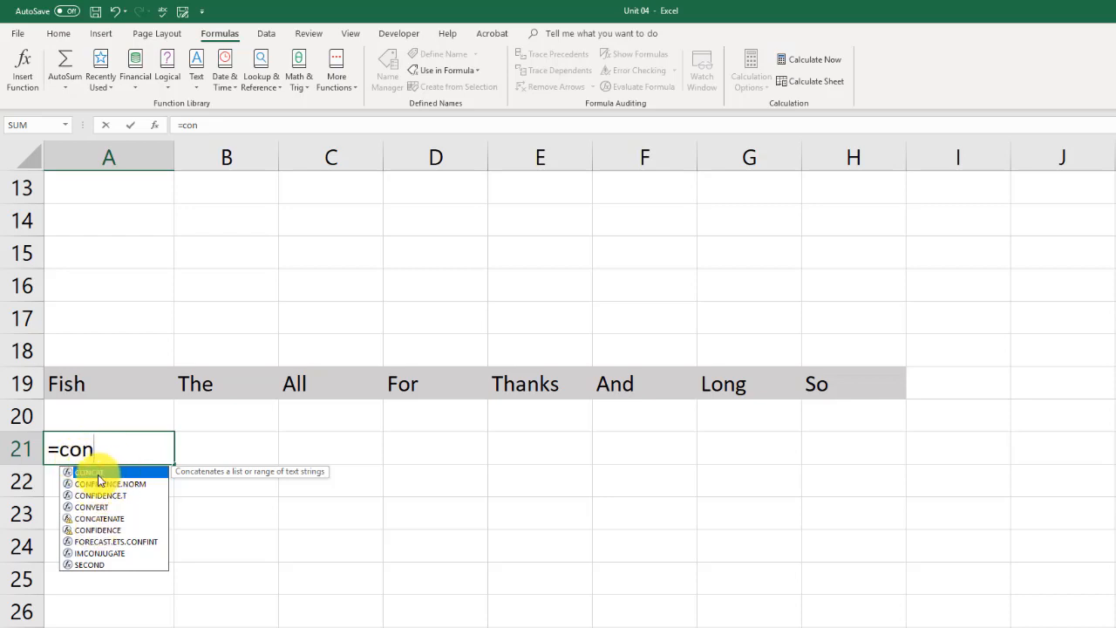
{"action": "double_click", "coordinate": [98, 472]}
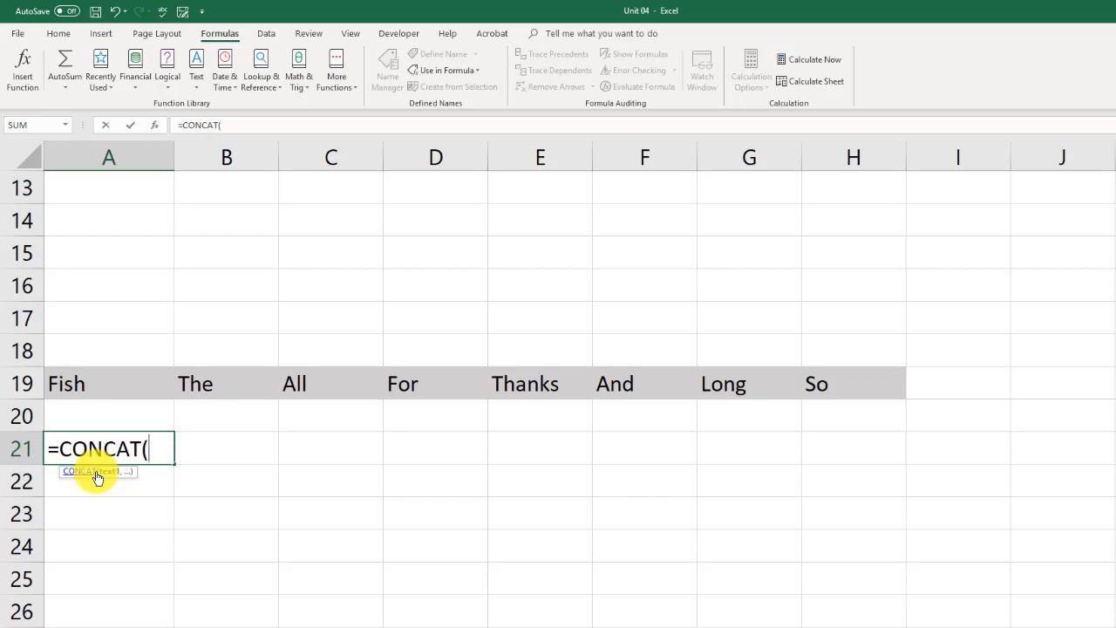
{"action": "left_click", "coordinate": [854, 387]}
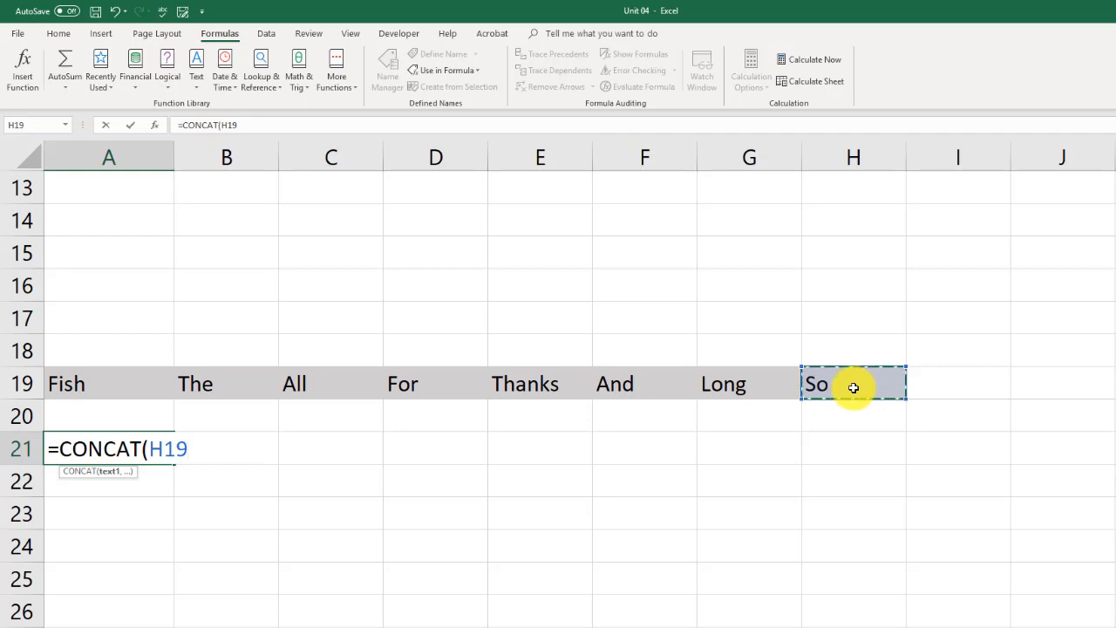
{"action": "key", "text": "ctrl"}
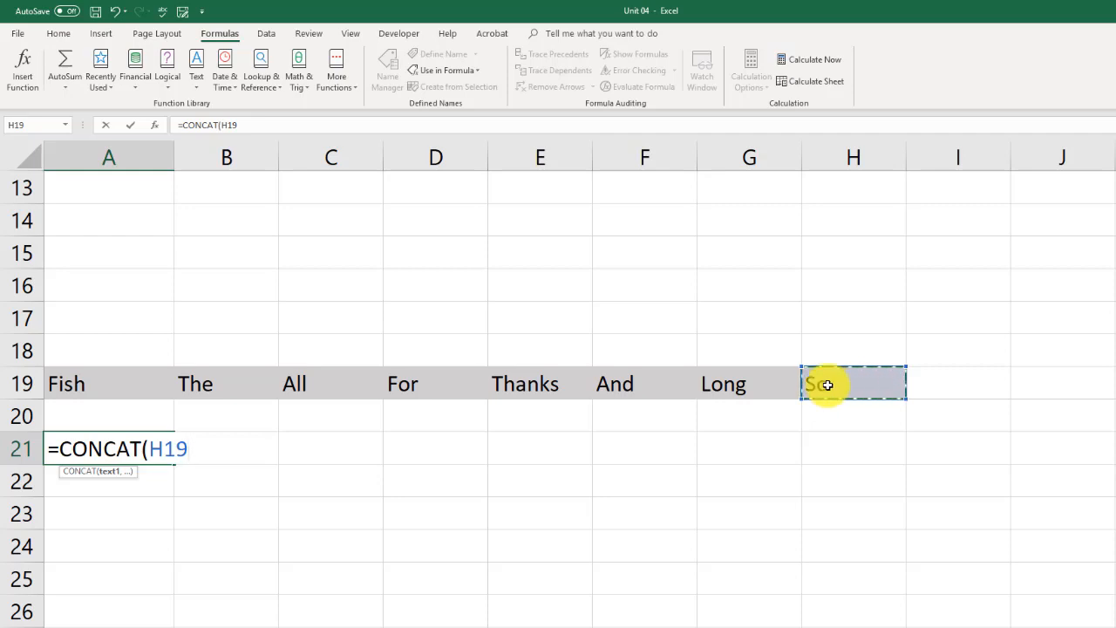
{"action": "type", "text": ","}
{"action": "left_click", "coordinate": [723, 384]}
{"action": "type", "text": ","}
{"action": "left_click", "coordinate": [650, 384]}
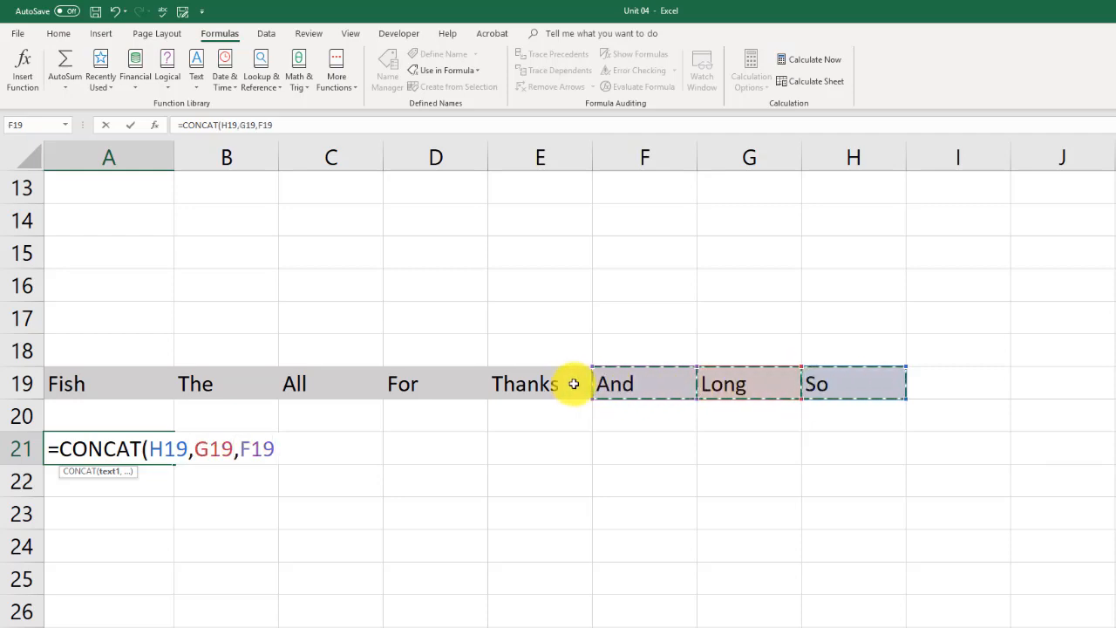
- Complete the CONCAT formula in A21 by adding E19, D19, C19, B19 and A19 as the remaining arguments
{"action": "type", "text": ","}
{"action": "left_click", "coordinate": [536, 385]}
{"action": "type", "text": ","}
{"action": "left_click", "coordinate": [436, 384]}
{"action": "type", "text": ","}
{"action": "left_click", "coordinate": [343, 378]}
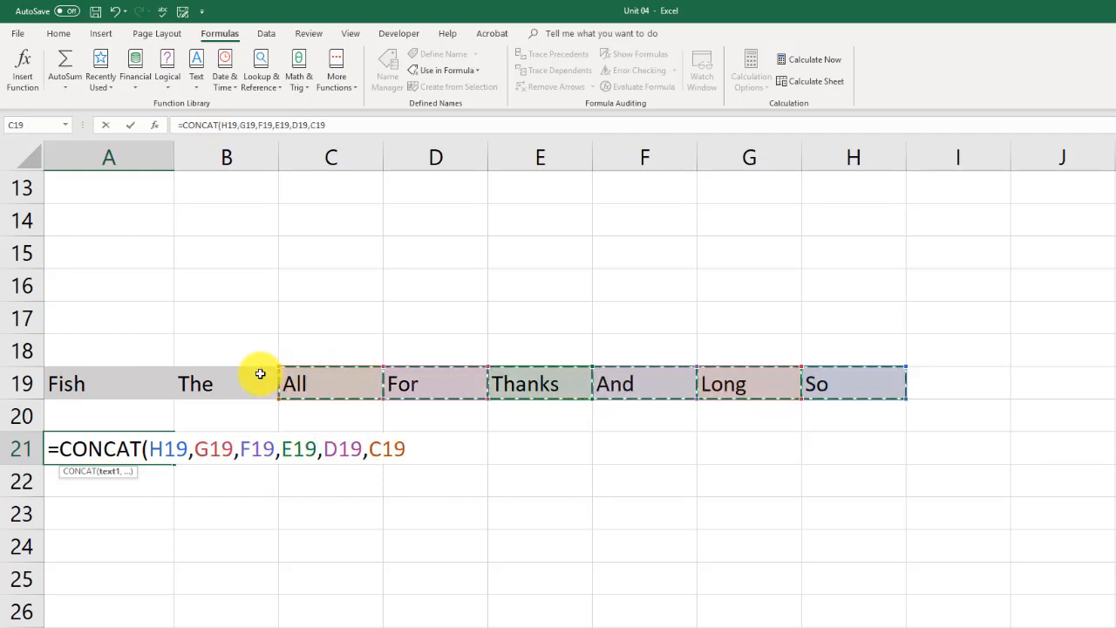
{"action": "type", "text": ","}
{"action": "left_click", "coordinate": [259, 376]}
{"action": "type", "text": ","}
{"action": "left_click", "coordinate": [115, 378]}
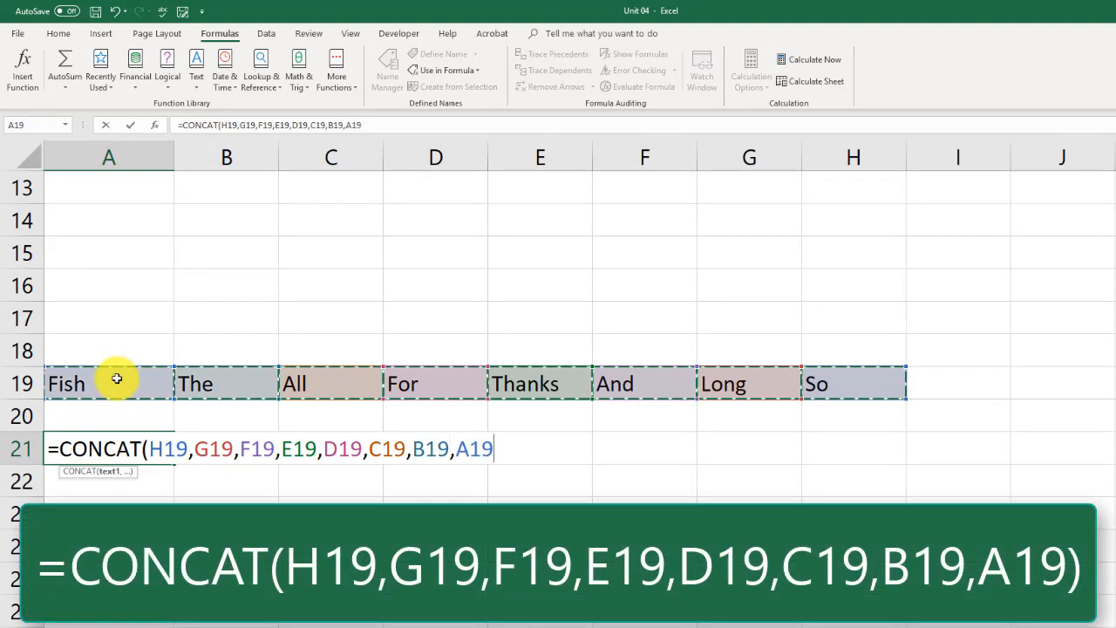
{"action": "key", "text": "Return"}
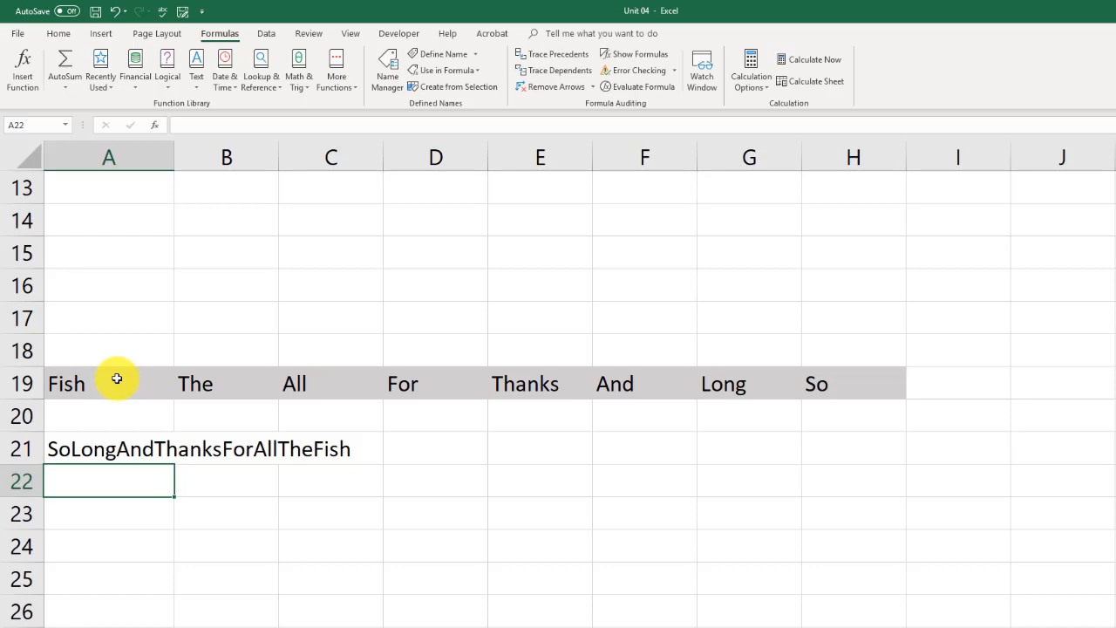
- Start a CONCAT formula in A23 with H19 as the first argument and a quoted space " " as the second
{"action": "left_click", "coordinate": [105, 513]}
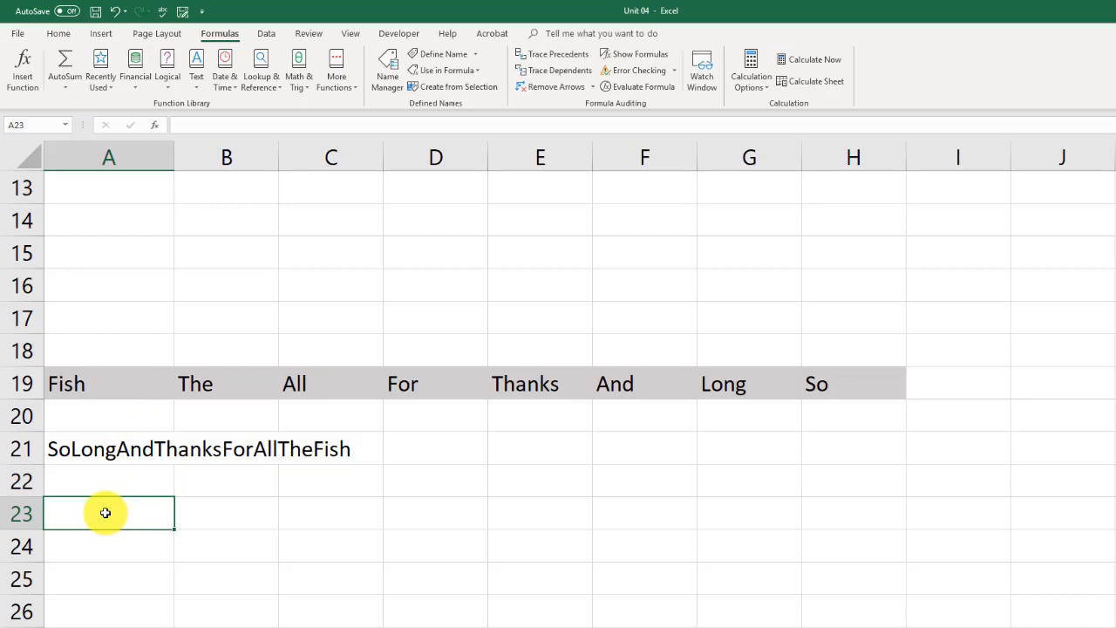
{"action": "type", "text": "="}
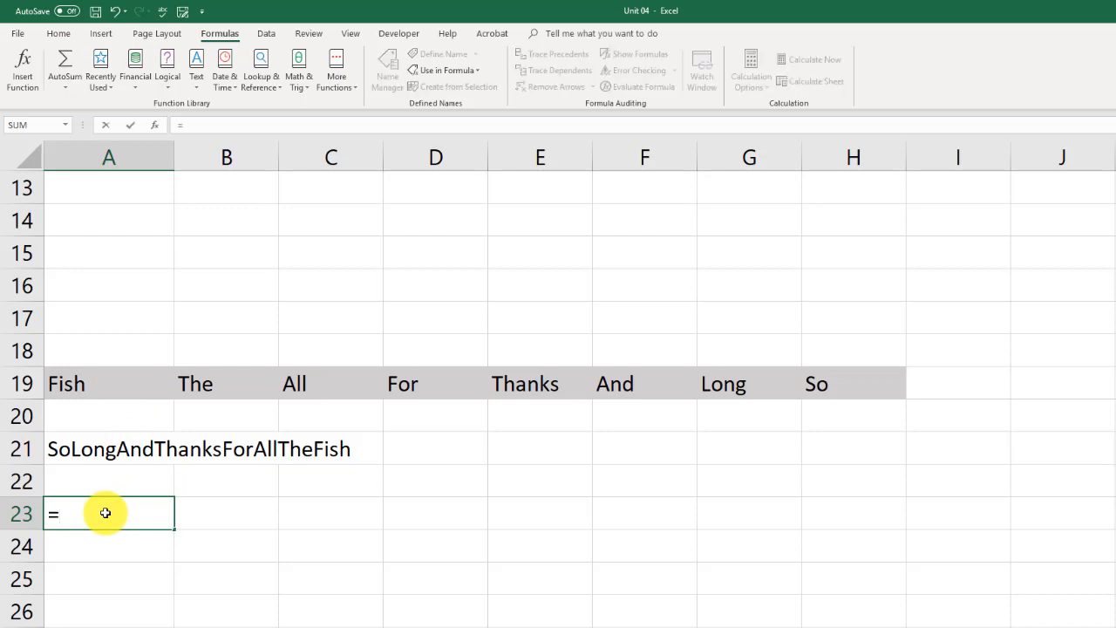
{"action": "type", "text": "con"}
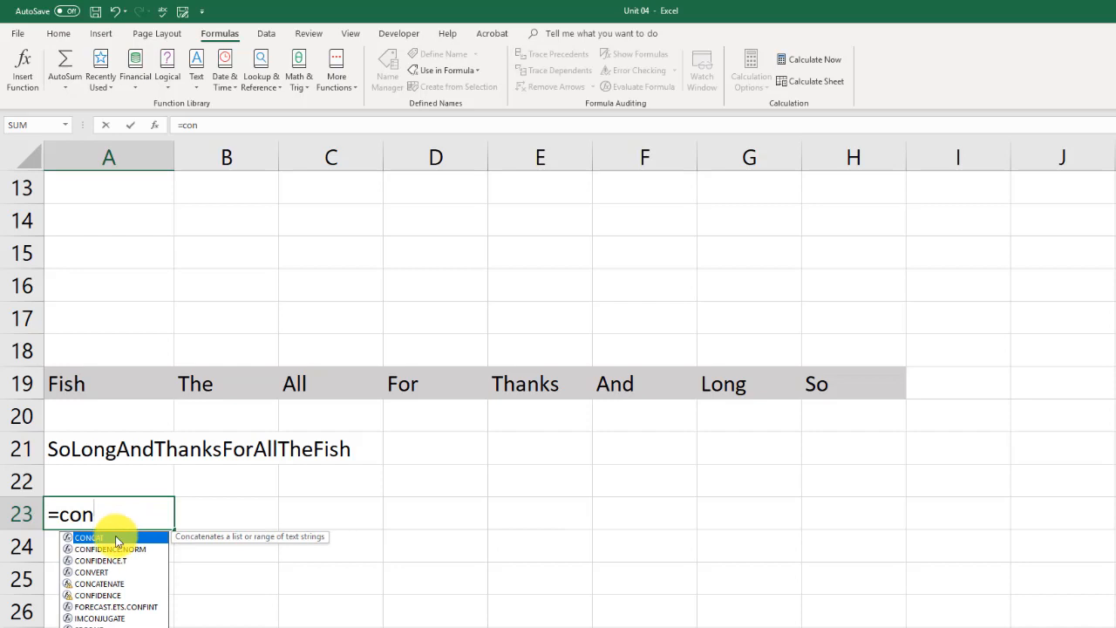
{"action": "double_click", "coordinate": [118, 539]}
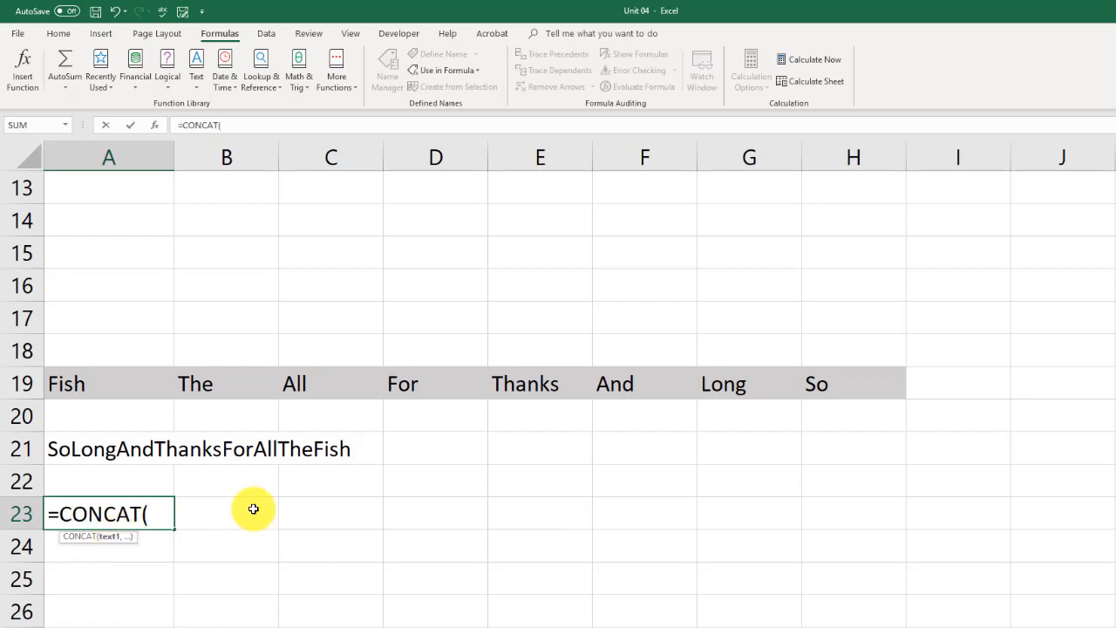
{"action": "left_click", "coordinate": [837, 380]}
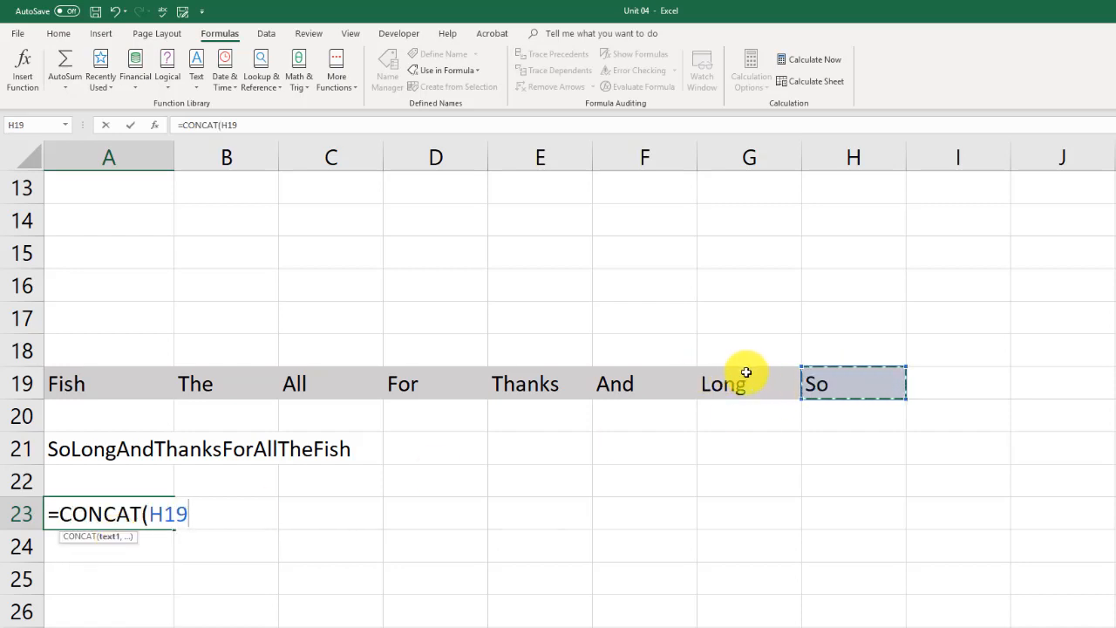
{"action": "left_click", "coordinate": [240, 125]}
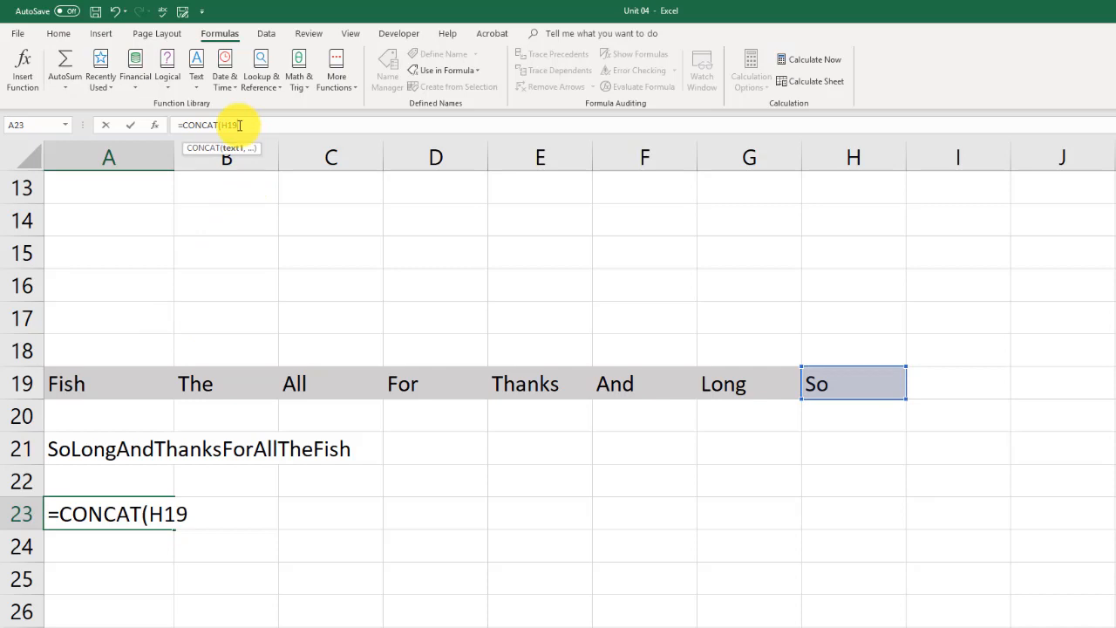
{"action": "type", "text": ",\" \""}
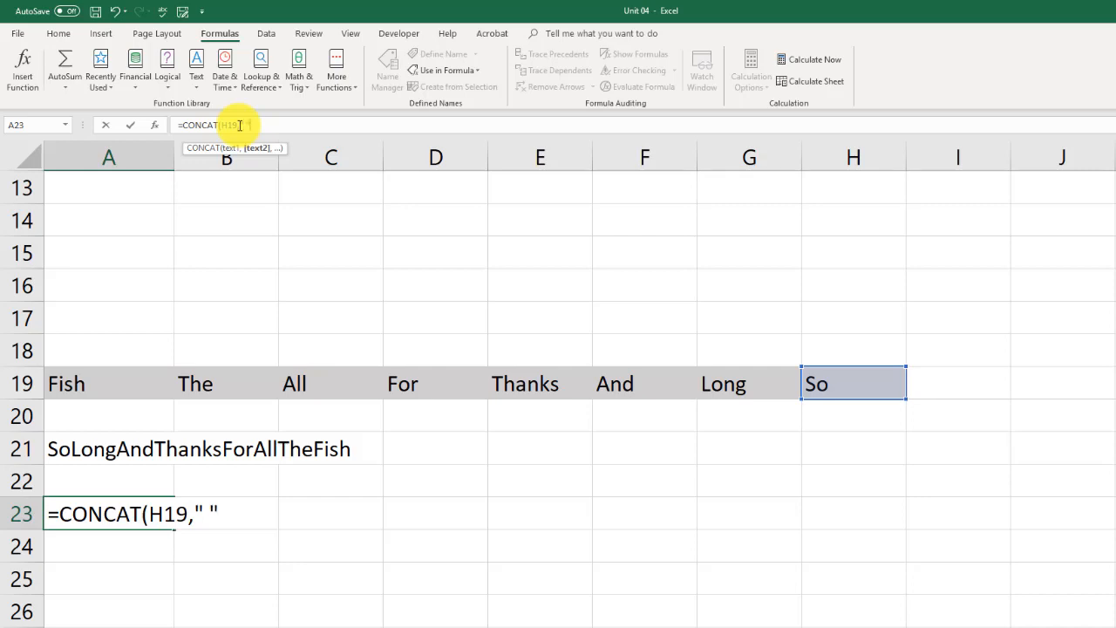
{"action": "type", "text": ","}
- Complete the CONCAT formula in A23 with G19, F19, E19, D19, C19, B19 and A19, placing a quoted space argument between each pair of cells
{"action": "left_click", "coordinate": [739, 389]}
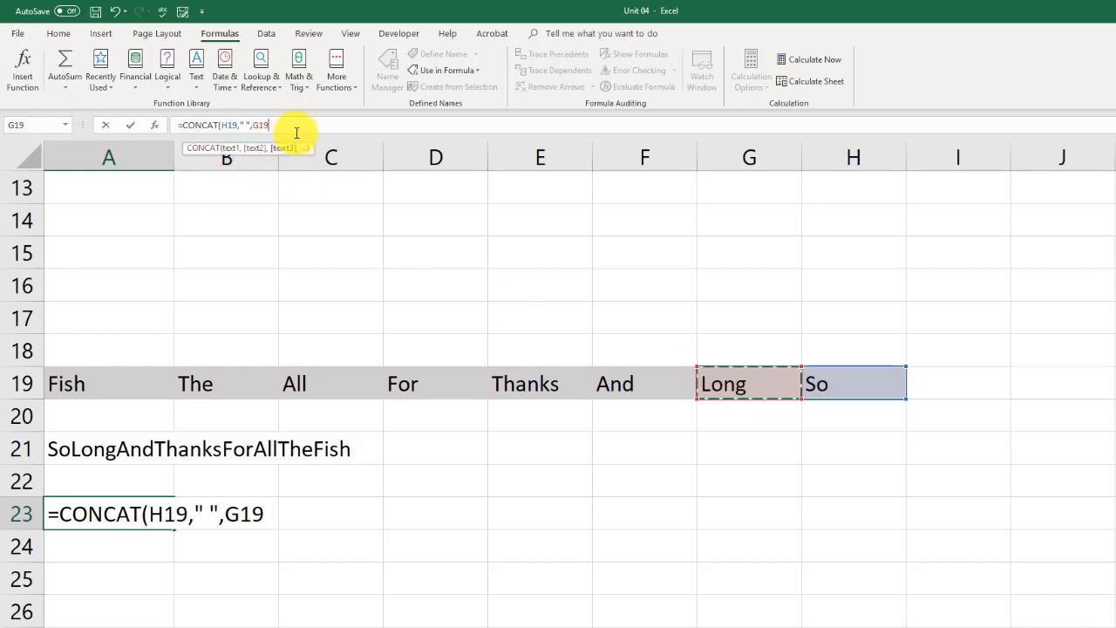
{"action": "type", "text": ","}
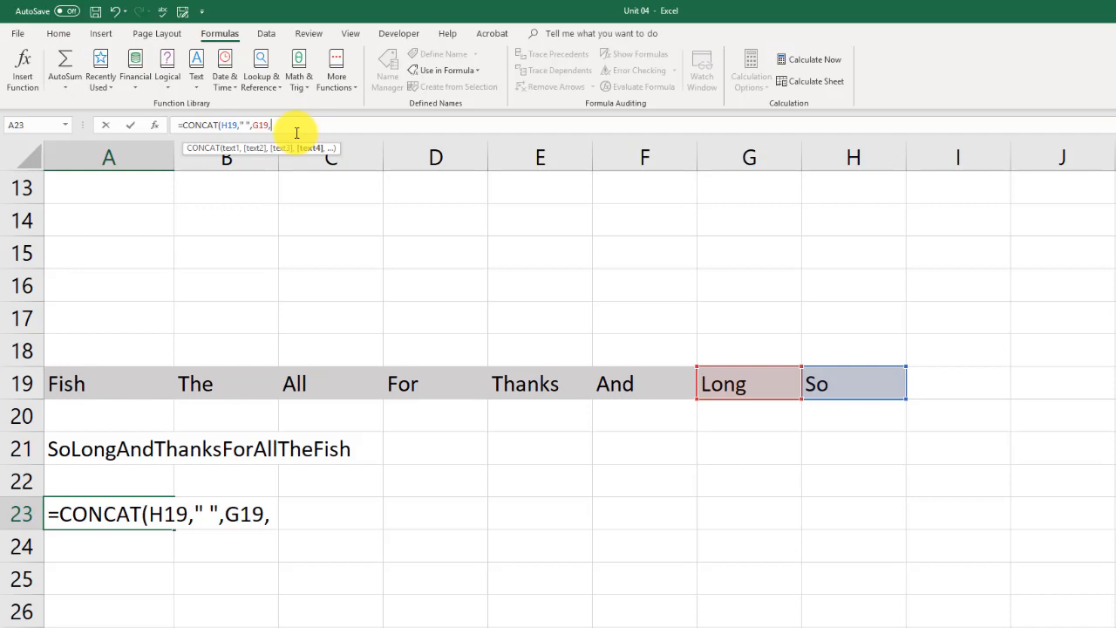
{"action": "type", "text": "\" \","}
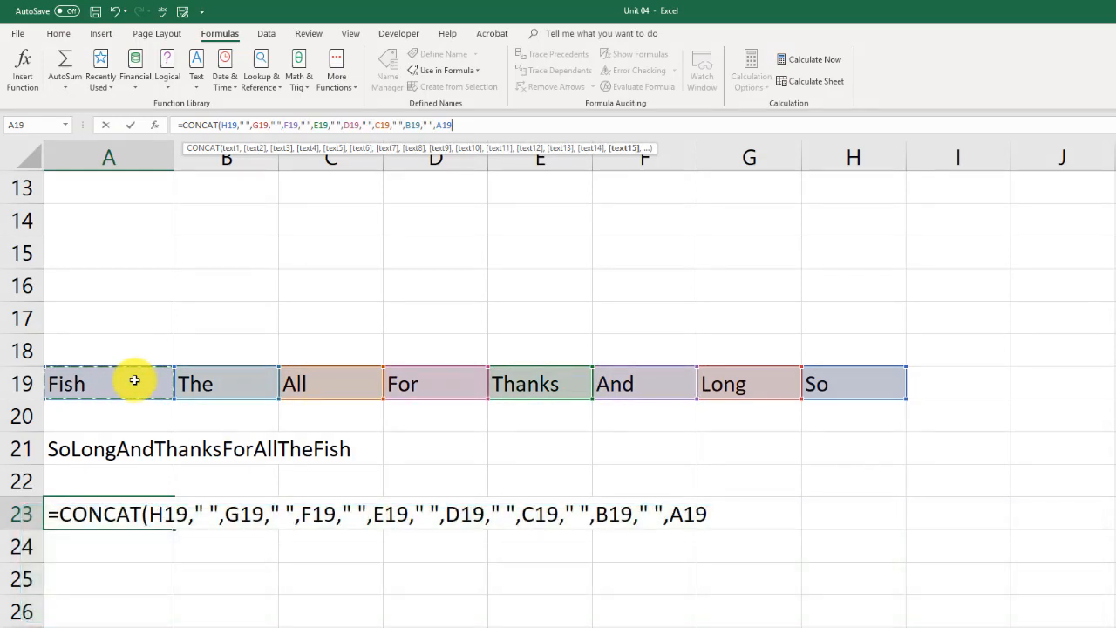
{"action": "key", "text": "Return"}
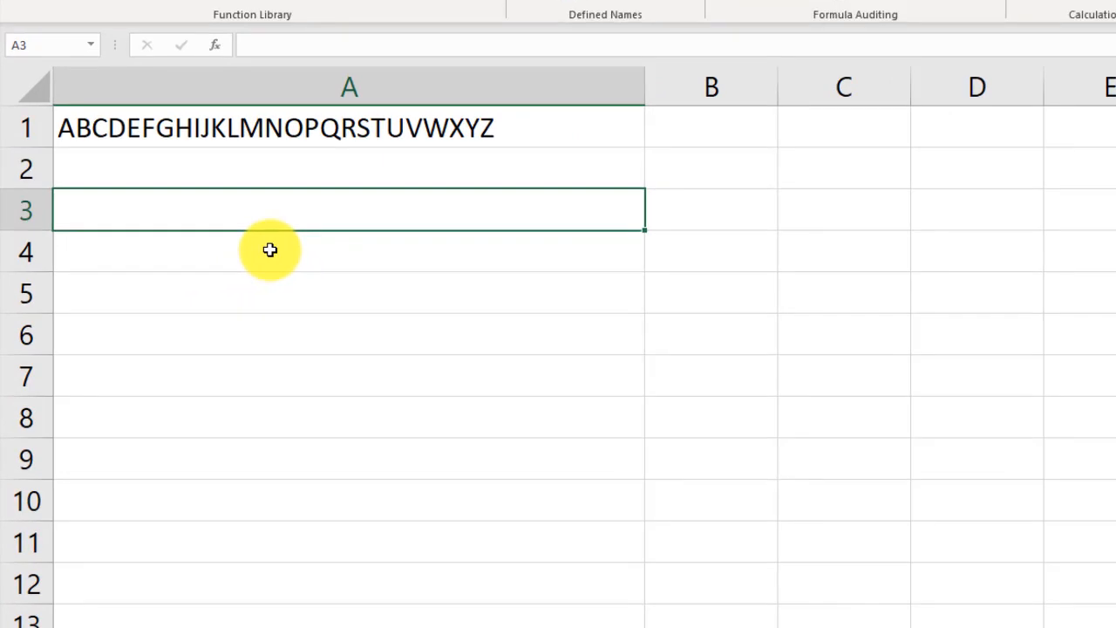
- Enter a RIGHT formula in A3 that extracts the last 5 characters of A1, and check it by temporarily showing the sheet's formulas
{"action": "type", "text": "=ri"}
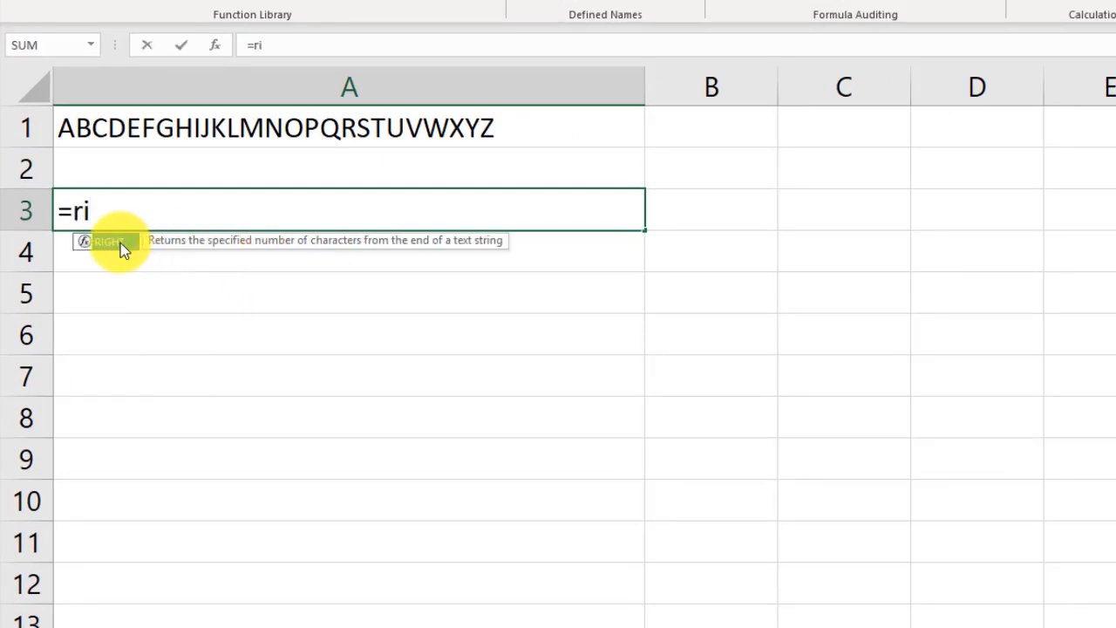
{"action": "double_click", "coordinate": [120, 243]}
{"action": "left_click", "coordinate": [196, 124]}
{"action": "type", "text": ","}
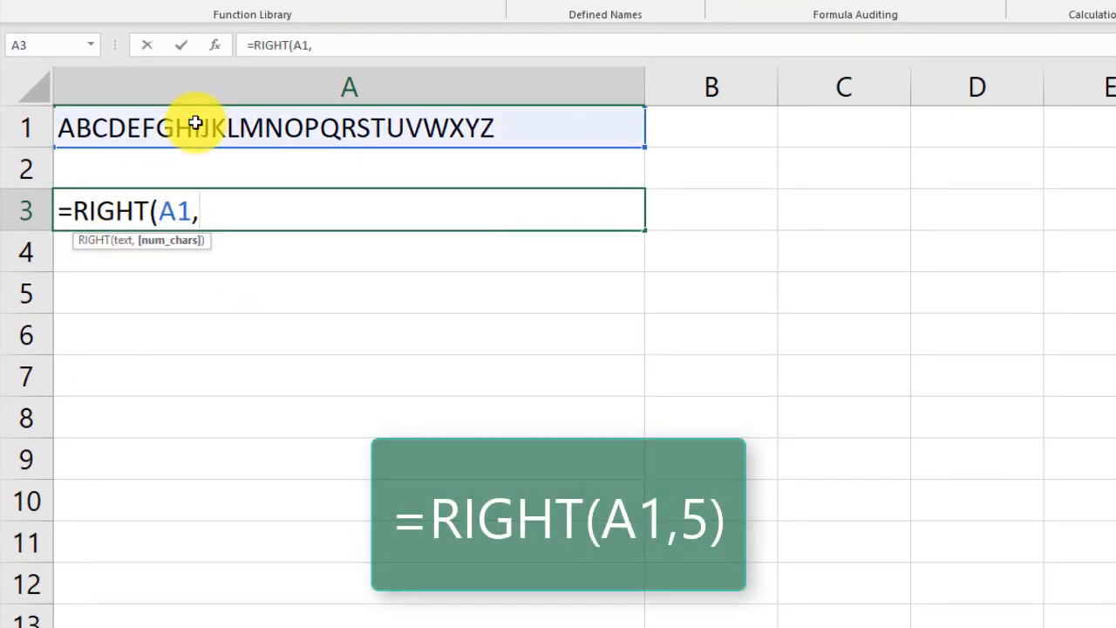
{"action": "type", "text": "5"}
{"action": "key", "text": "Return"}
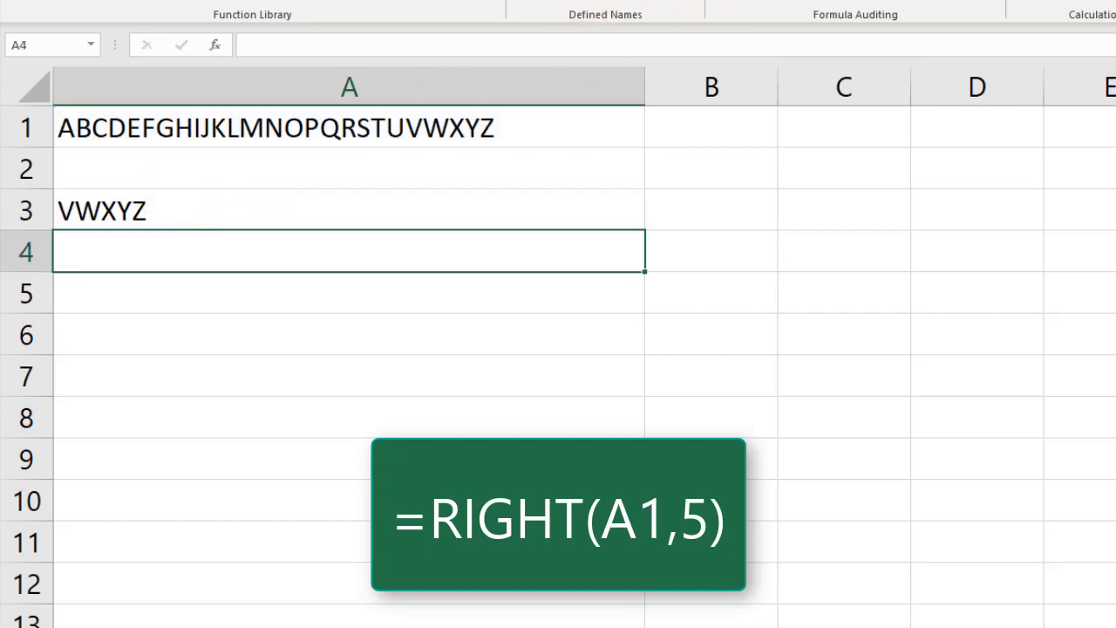
{"action": "key", "text": "ctrl+grave"}
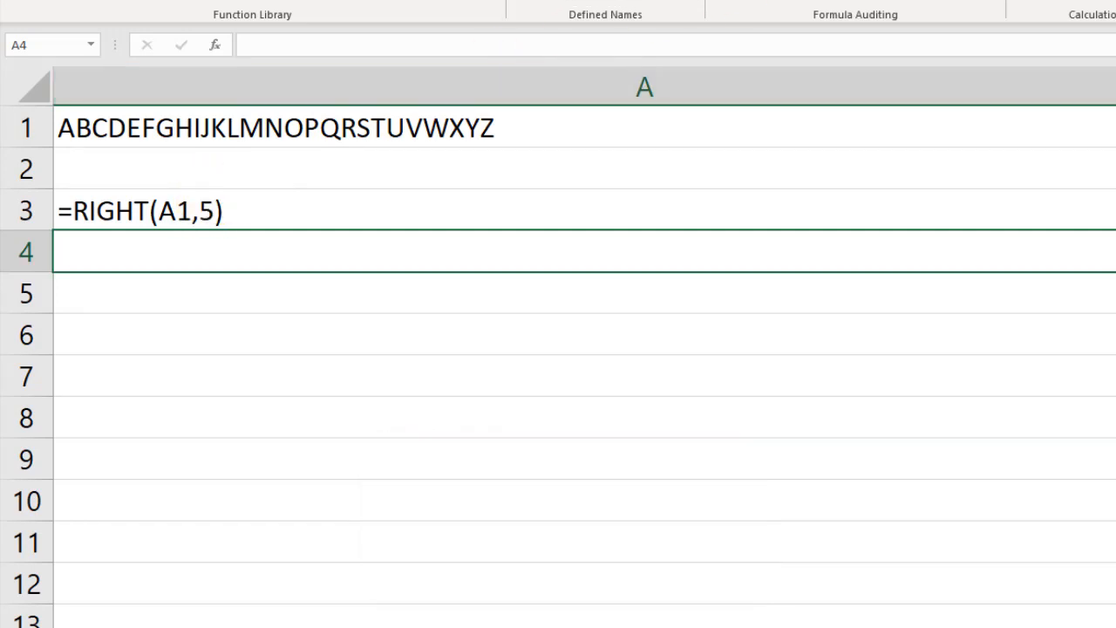
{"action": "key", "text": "ctrl+grave"}
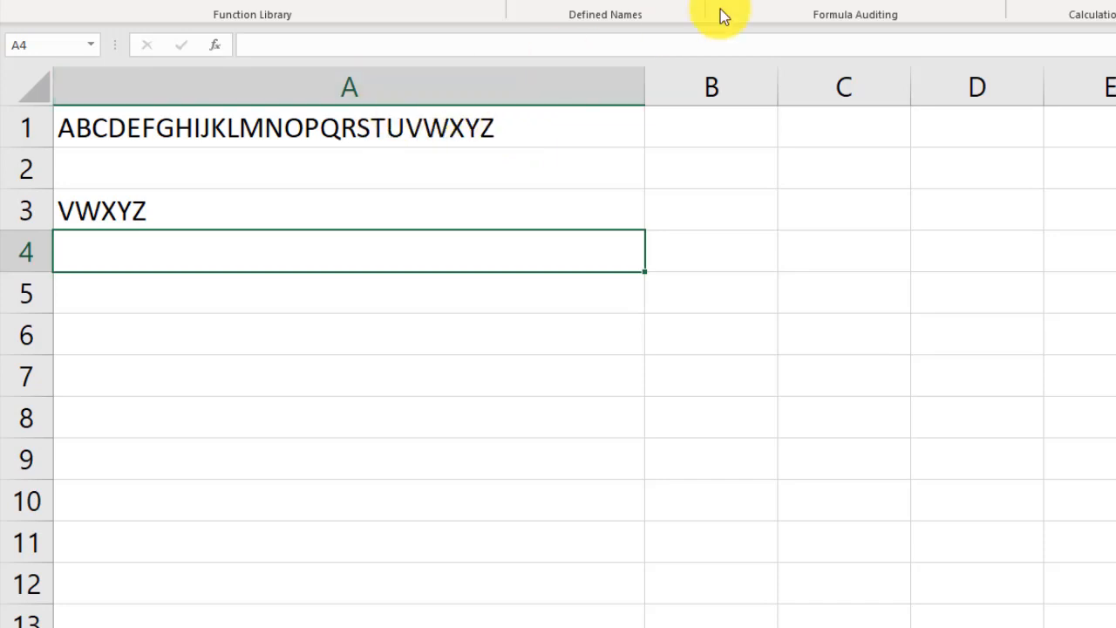
- Show the sheet's formulas, set the character count of the RIGHT formula in A3 to 1, and return to displaying results
{"action": "key", "text": "ctrl+grave"}
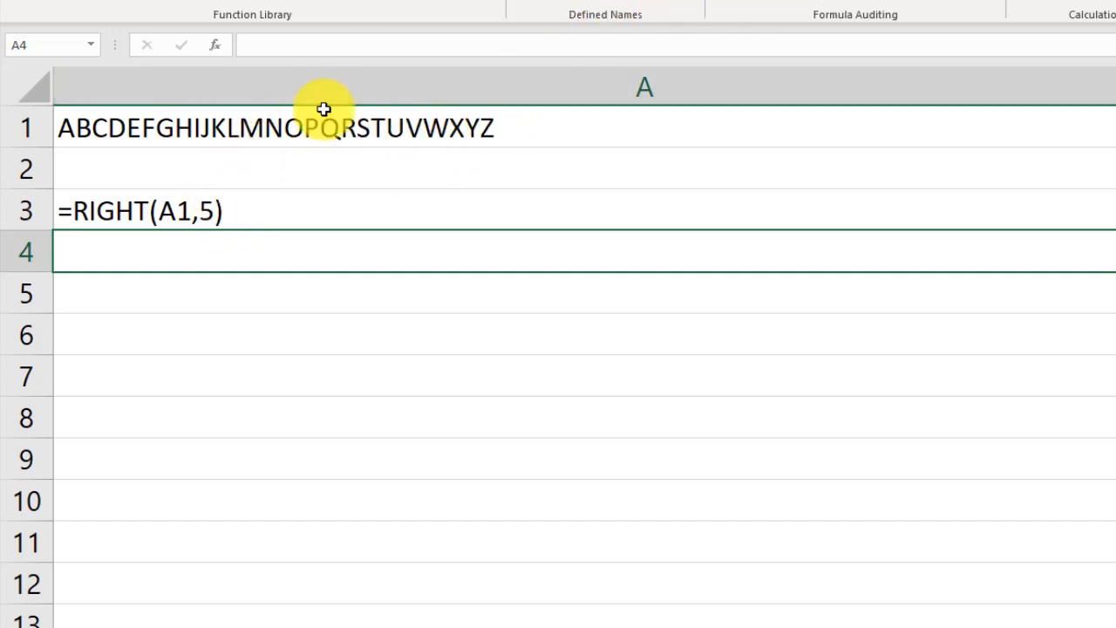
{"action": "left_click", "coordinate": [238, 212]}
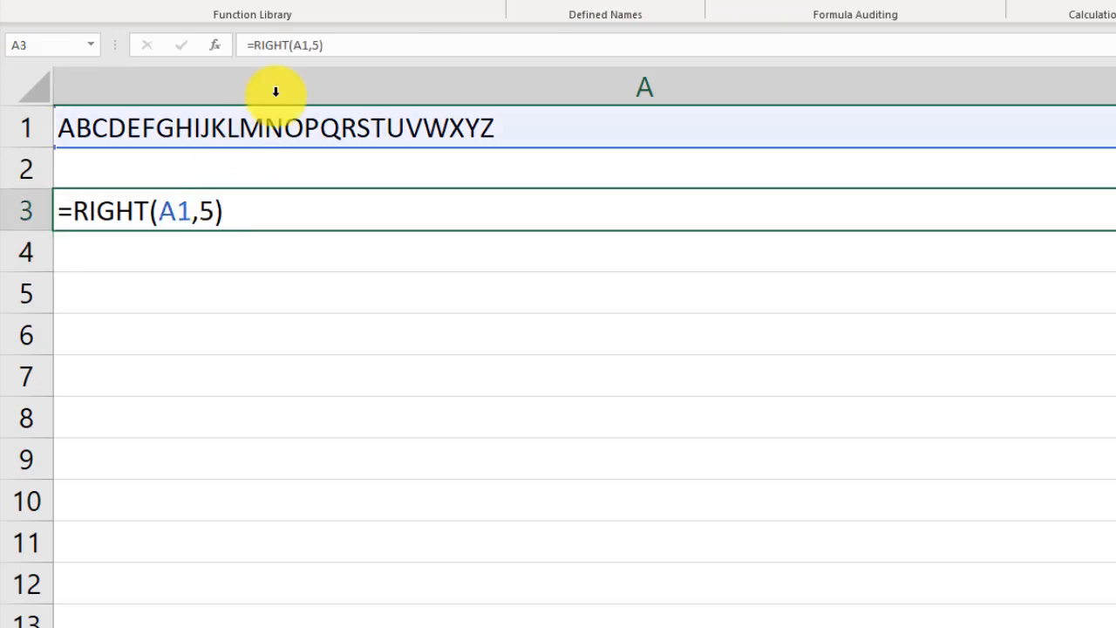
{"action": "left_click", "coordinate": [321, 45]}
{"action": "left_click_drag", "start_coordinate": [322, 49], "coordinate": [316, 46]}
{"action": "type", "text": "1"}
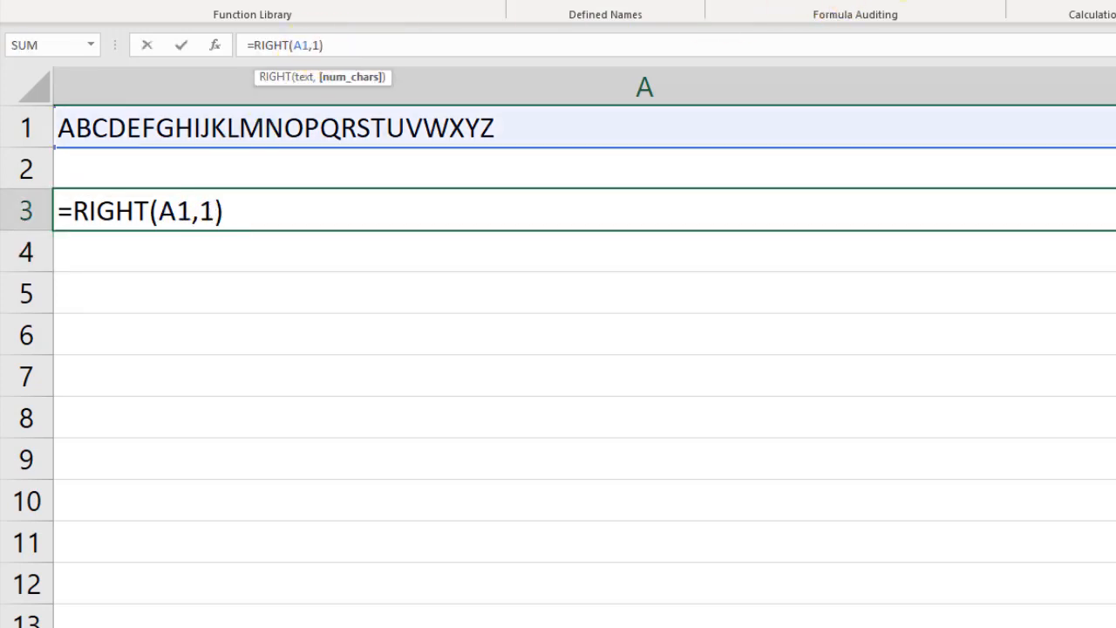
{"action": "key", "text": "Return"}
{"action": "key", "text": "ctrl+grave"}
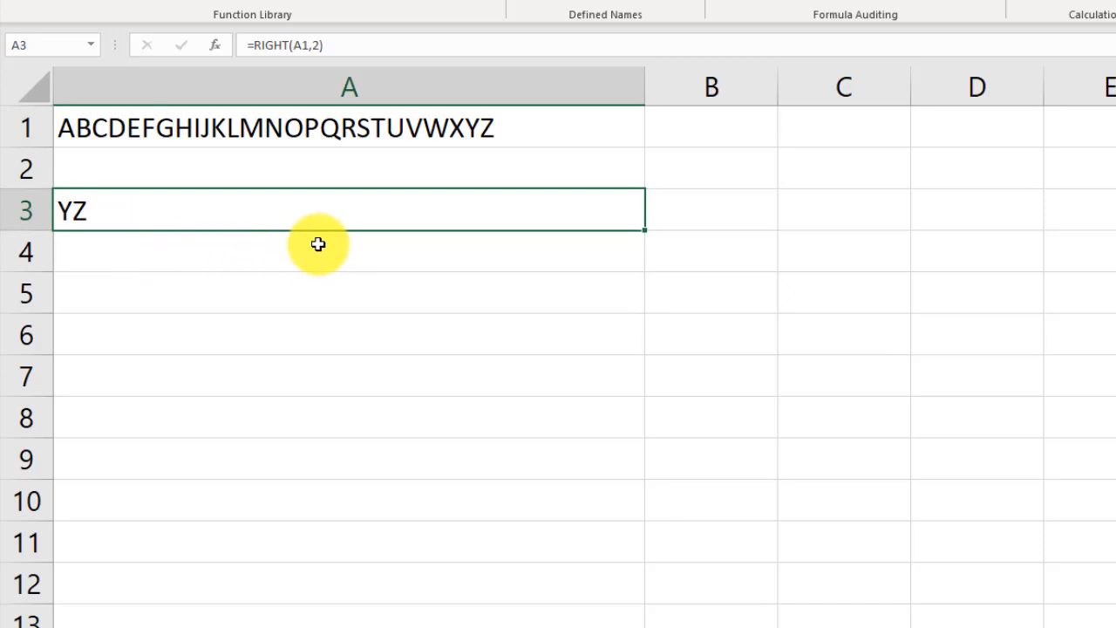
- Enter a LEFT formula in A5 that extracts the first 2 characters of A1, and select that cell for review
{"action": "left_click", "coordinate": [80, 265]}
{"action": "left_click", "coordinate": [71, 300]}
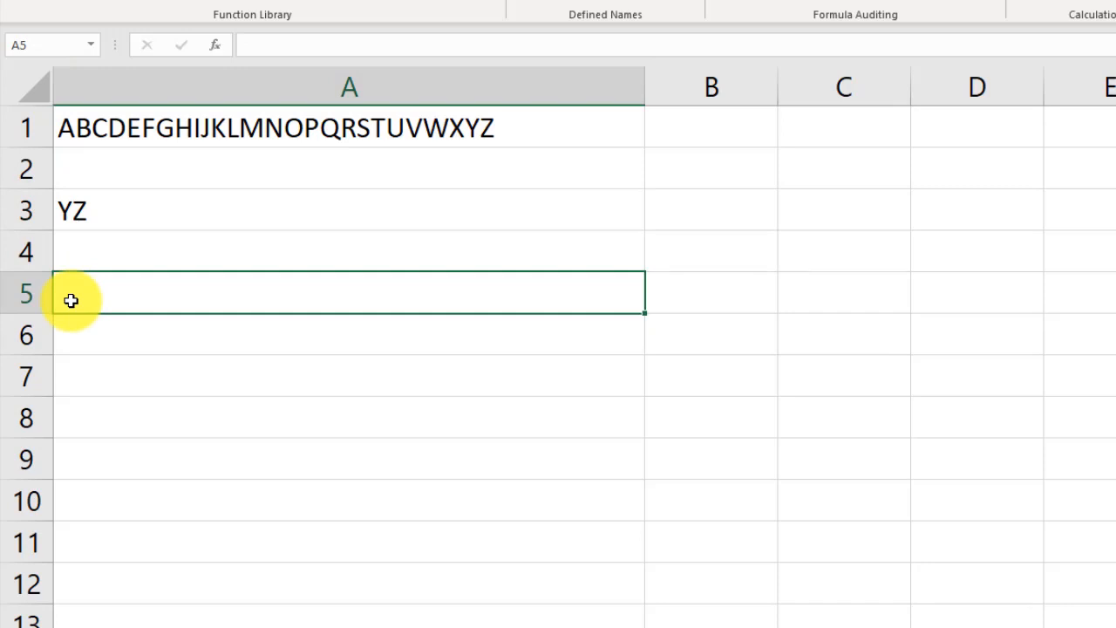
{"action": "type", "text": "=left"}
{"action": "double_click", "coordinate": [106, 323]}
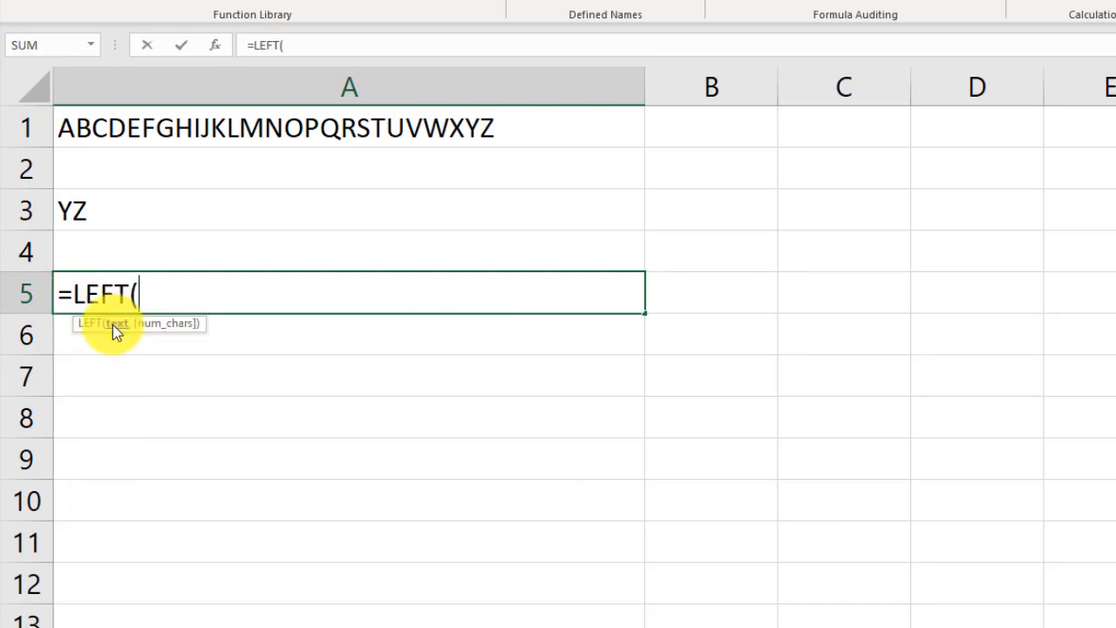
{"action": "left_click", "coordinate": [155, 131]}
{"action": "type", "text": ","}
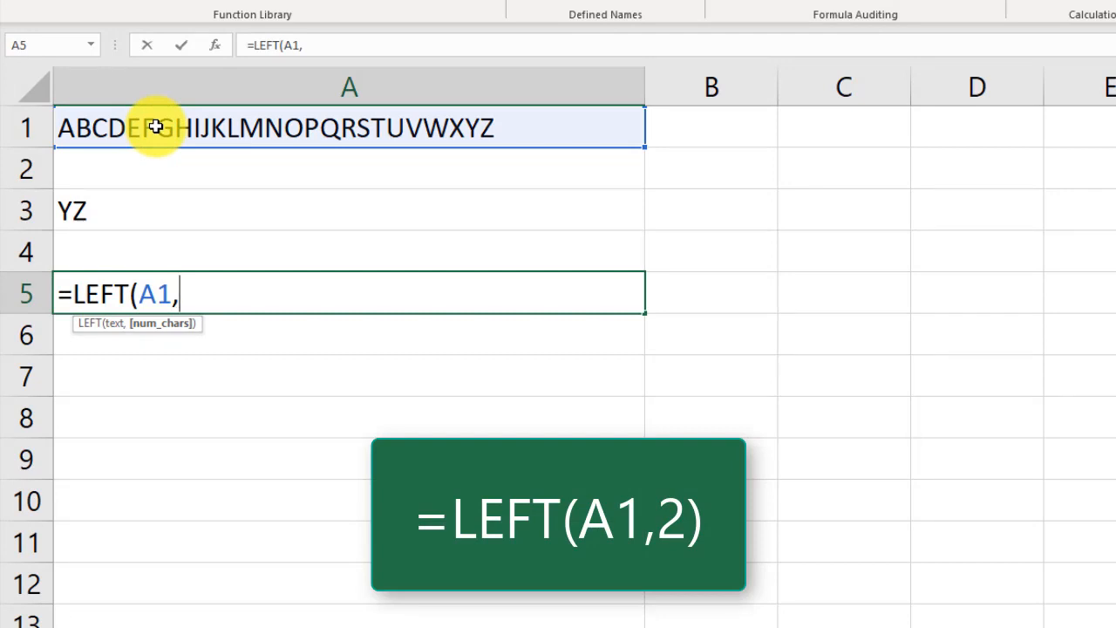
{"action": "type", "text": "2"}
{"action": "key", "text": "Return"}
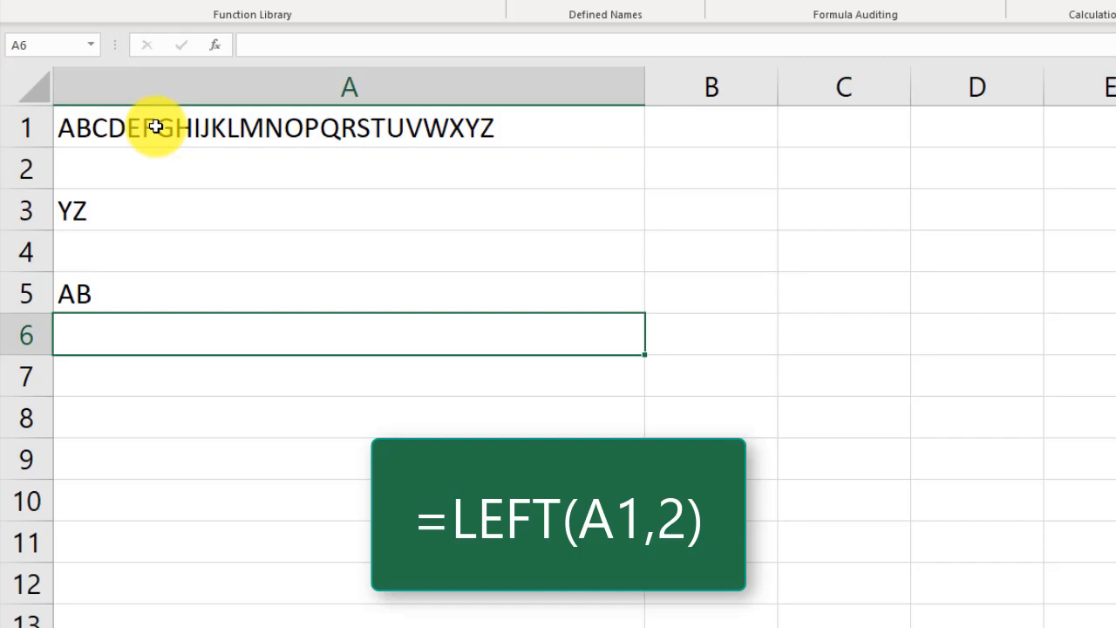
{"action": "left_click", "coordinate": [156, 294]}
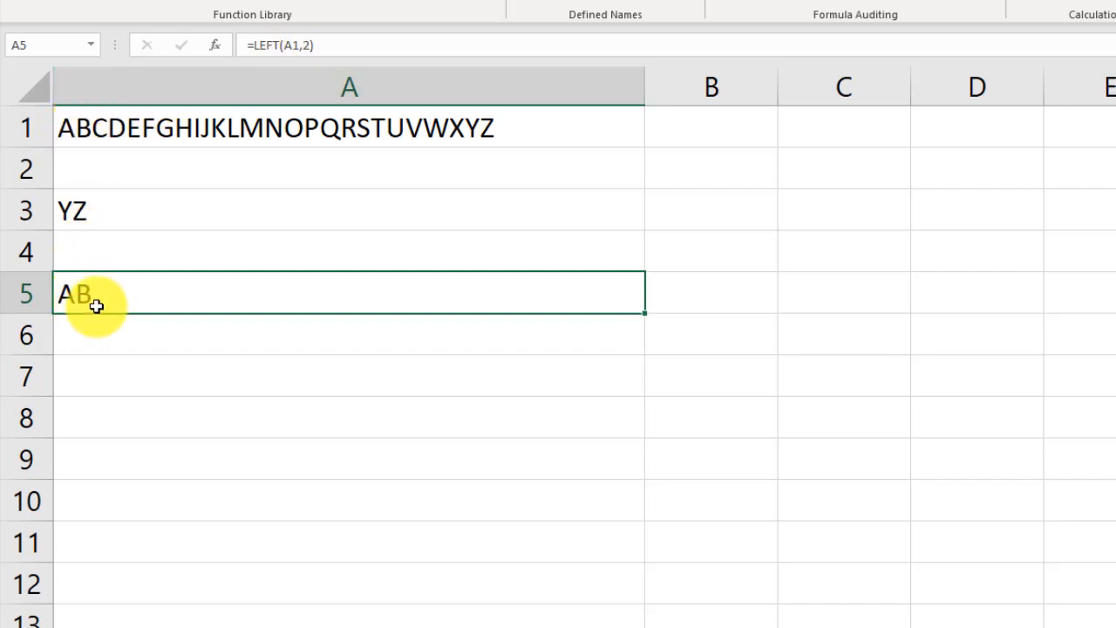
- Enter a MID formula in A7 that extracts 3 characters from A1 starting at position 10
{"action": "left_click", "coordinate": [104, 370]}
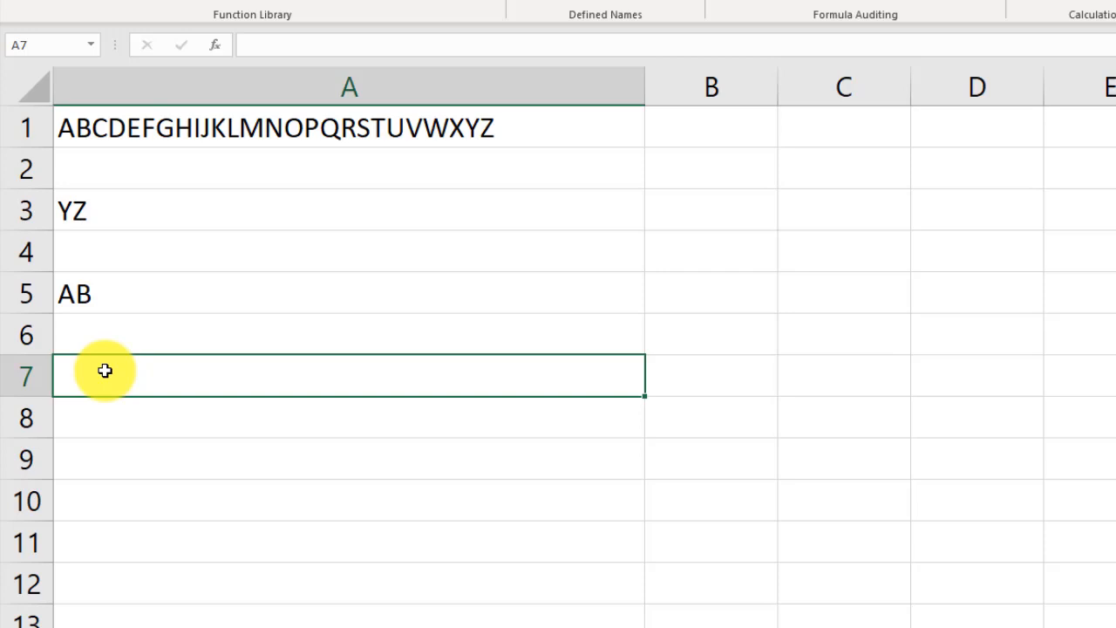
{"action": "type", "text": "=mid"}
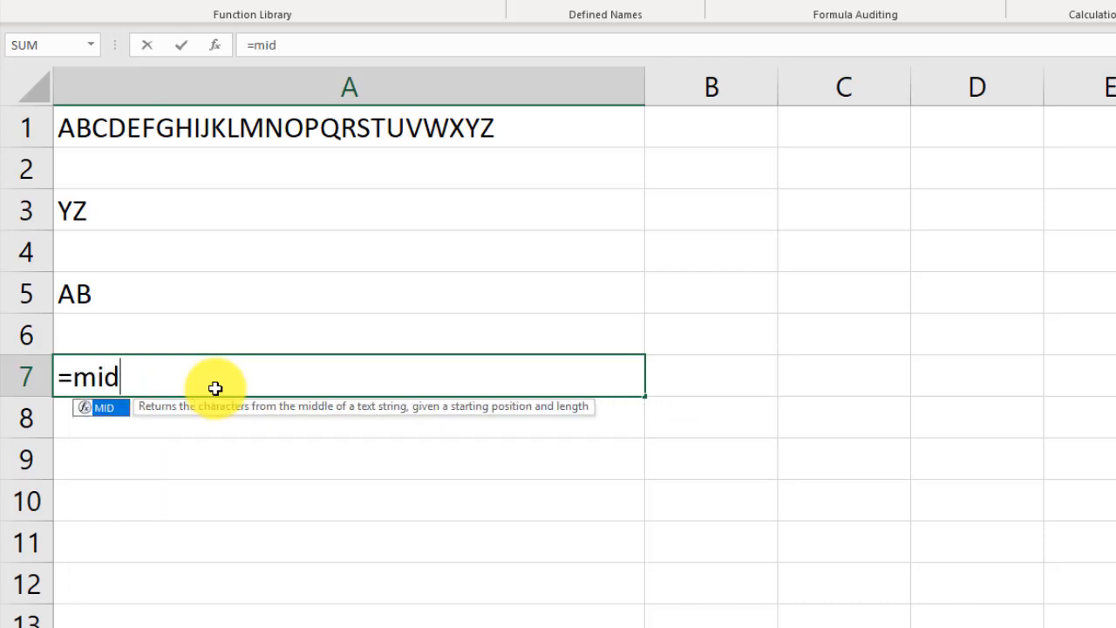
{"action": "double_click", "coordinate": [103, 409]}
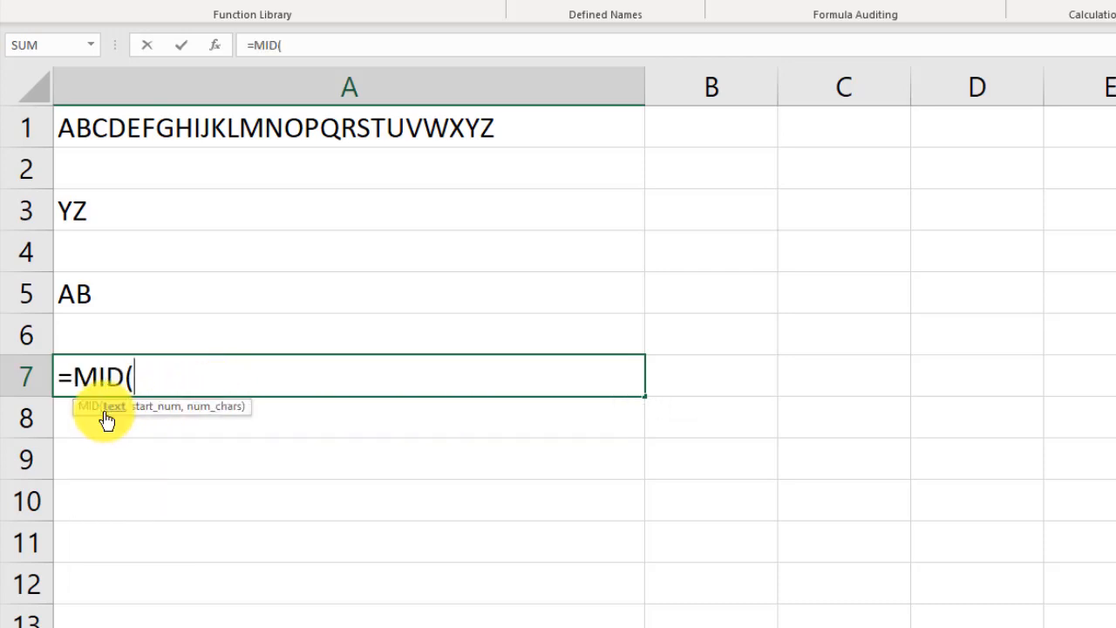
{"action": "left_click", "coordinate": [217, 119]}
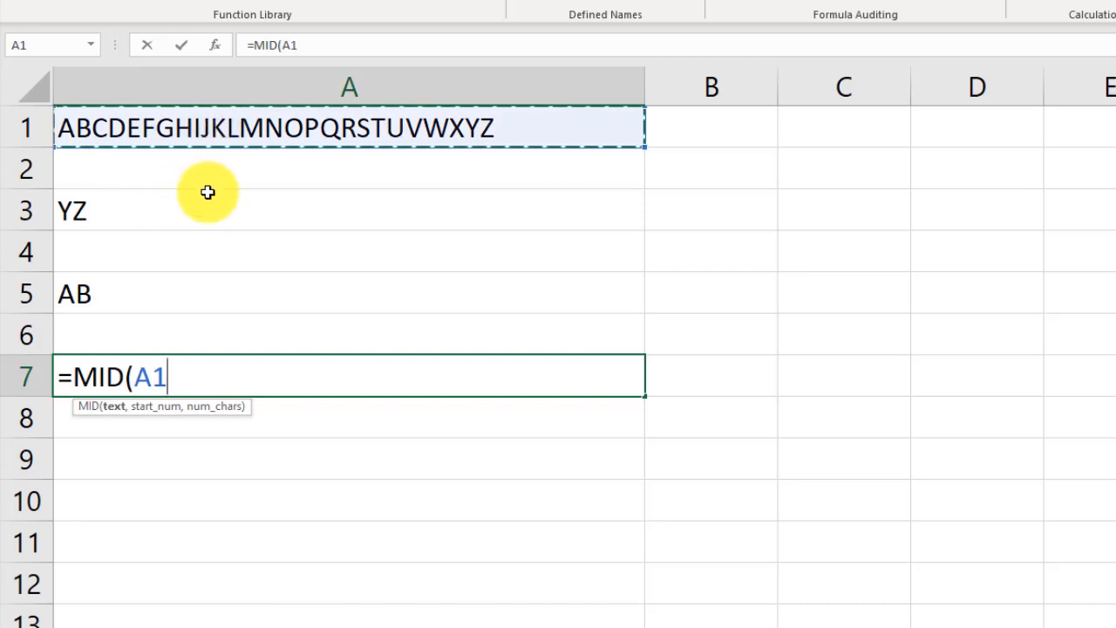
{"action": "type", "text": ","}
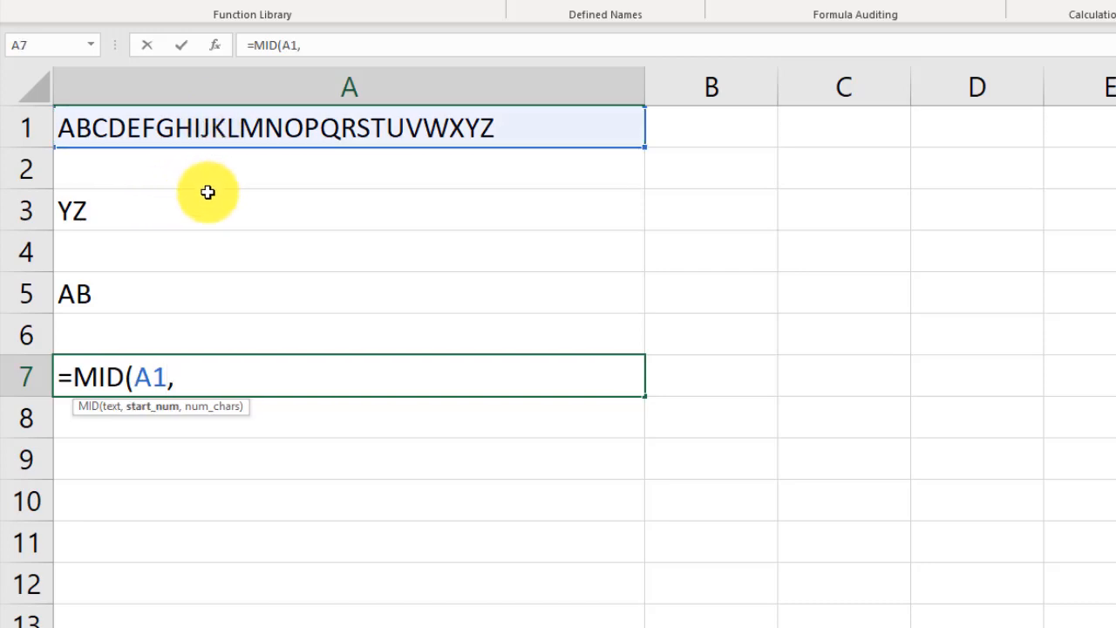
{"action": "type", "text": "10"}
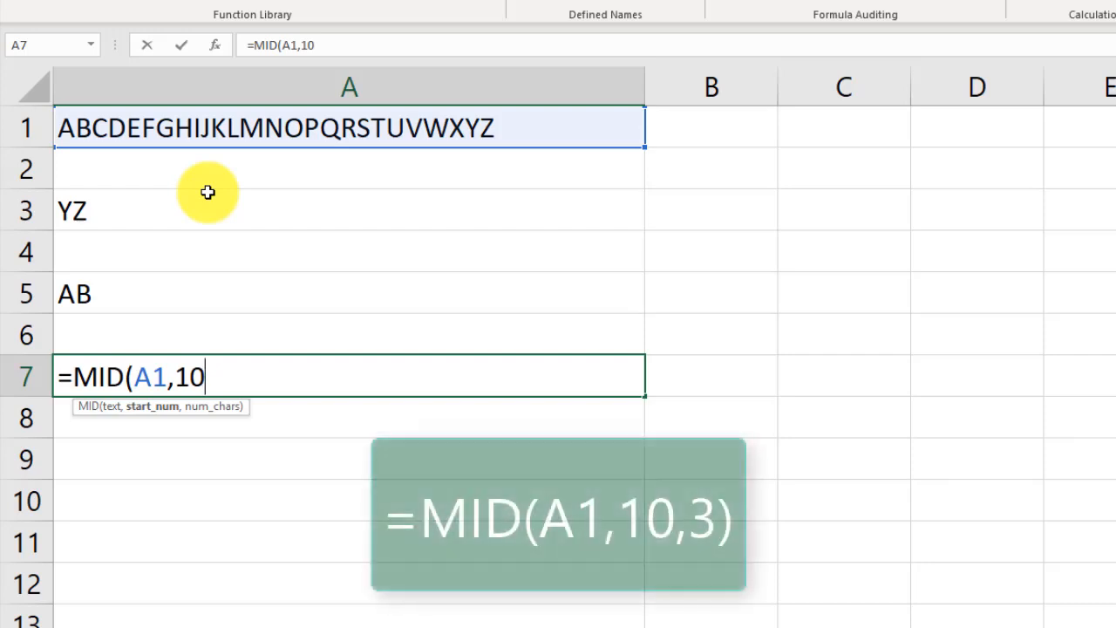
{"action": "type", "text": ","}
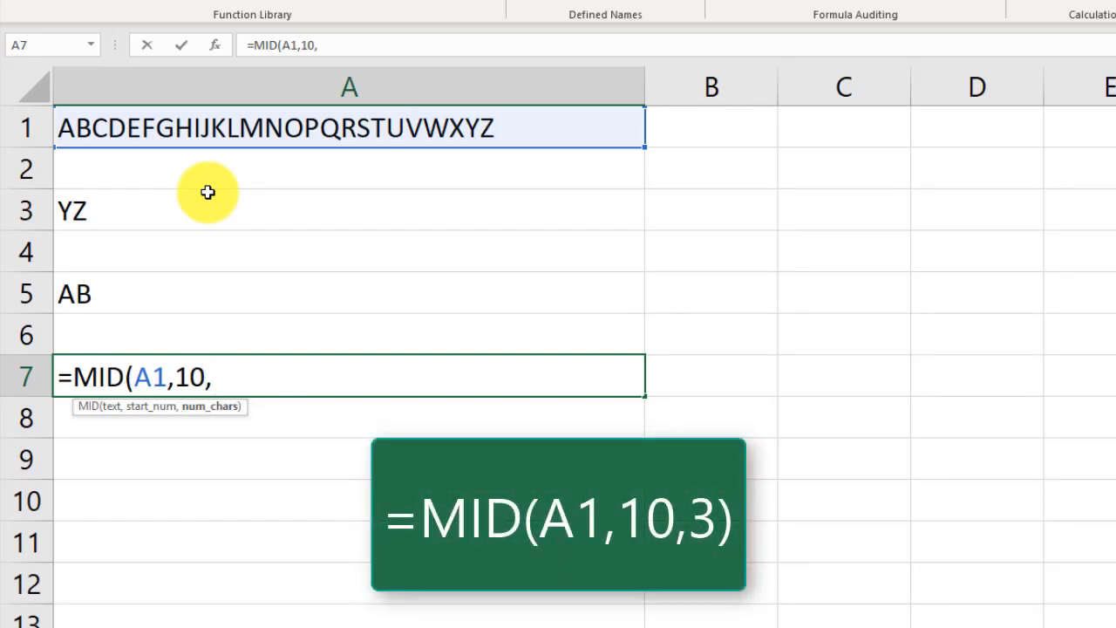
{"action": "type", "text": "3"}
{"action": "key", "text": "Return"}
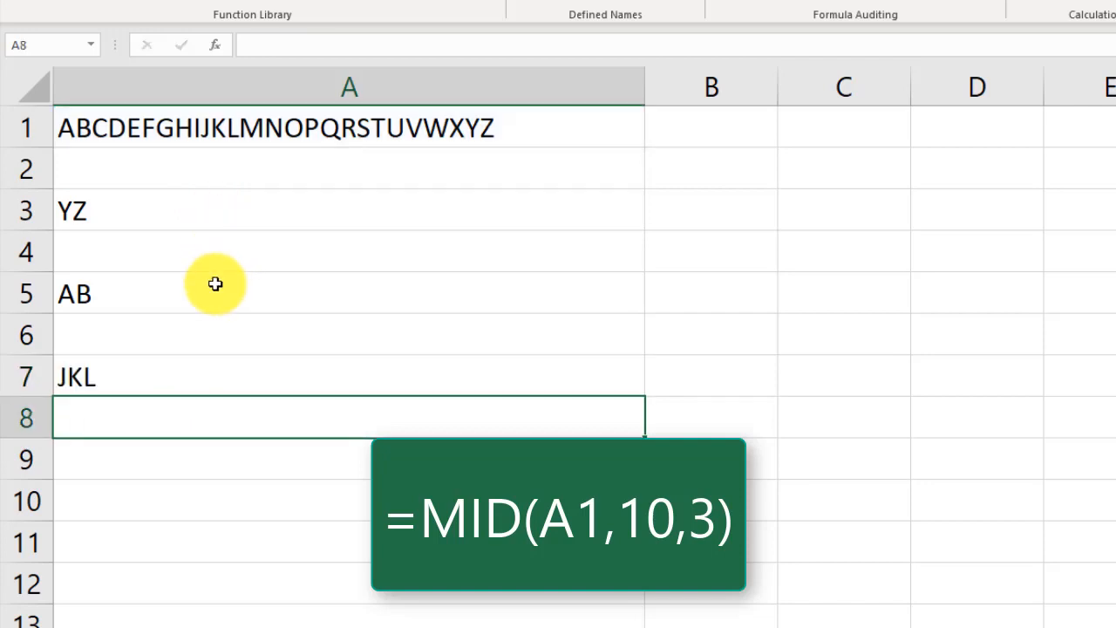
- Review the MID formula in A7 and select the matching letters JKL within the text of A1
{"action": "left_click", "coordinate": [128, 369]}
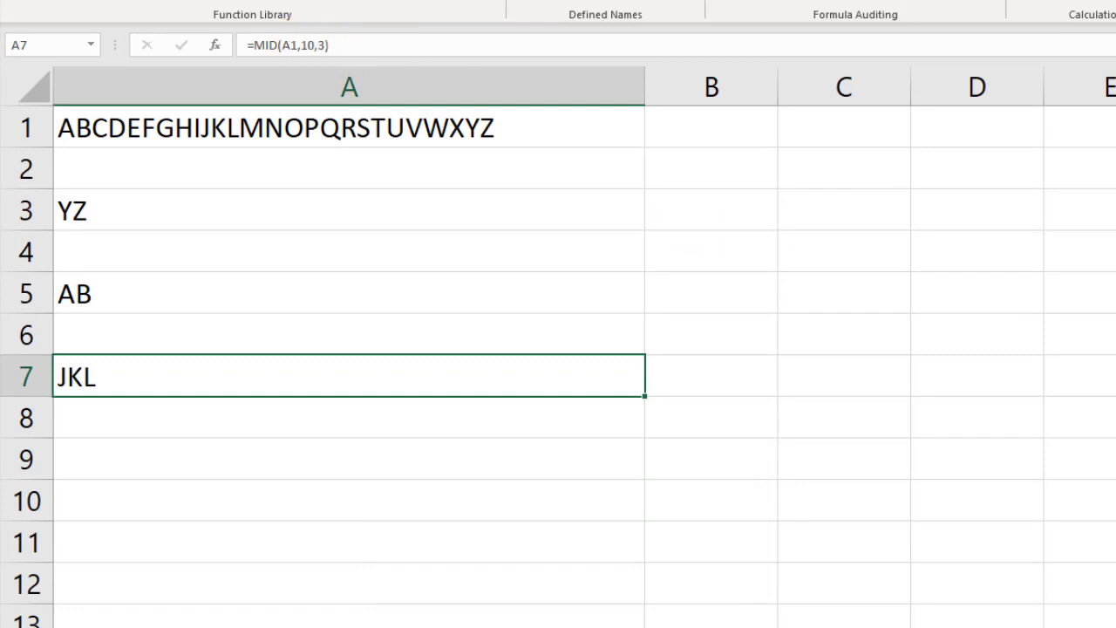
{"action": "scroll", "coordinate": [640, 311], "scroll_direction": "up", "scroll_amount": 3}
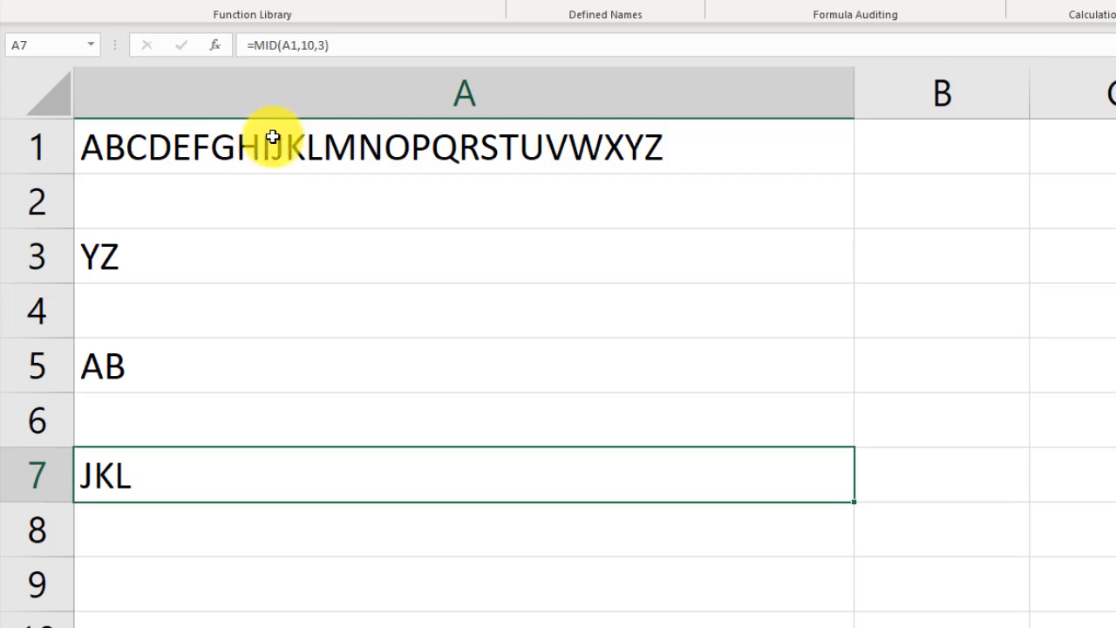
{"action": "double_click", "coordinate": [310, 153]}
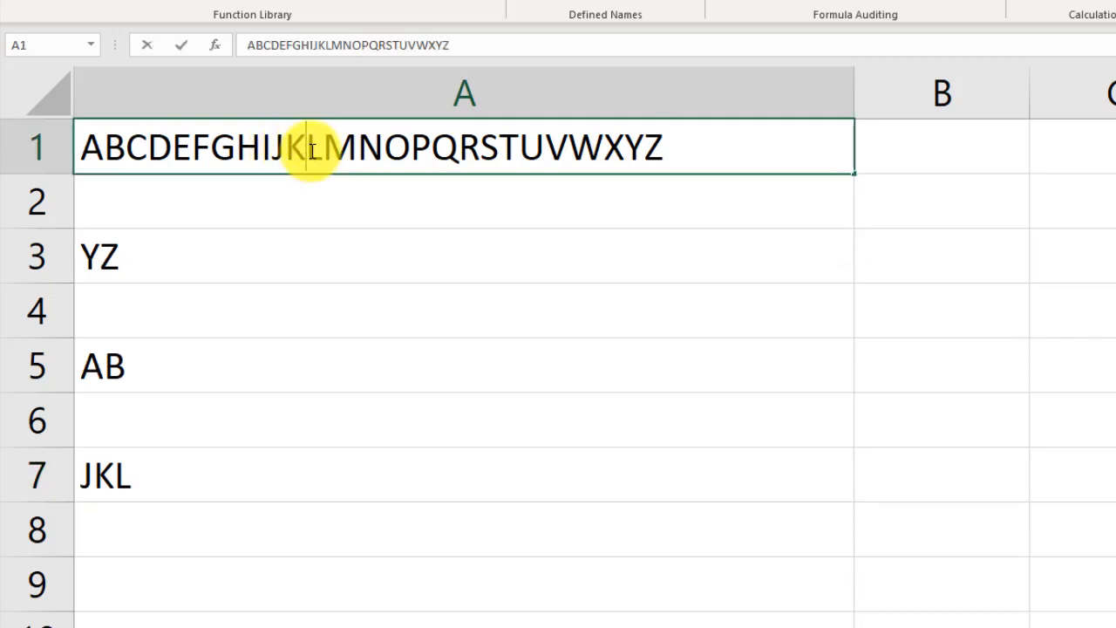
{"action": "left_click_drag", "start_coordinate": [318, 149], "coordinate": [269, 148]}
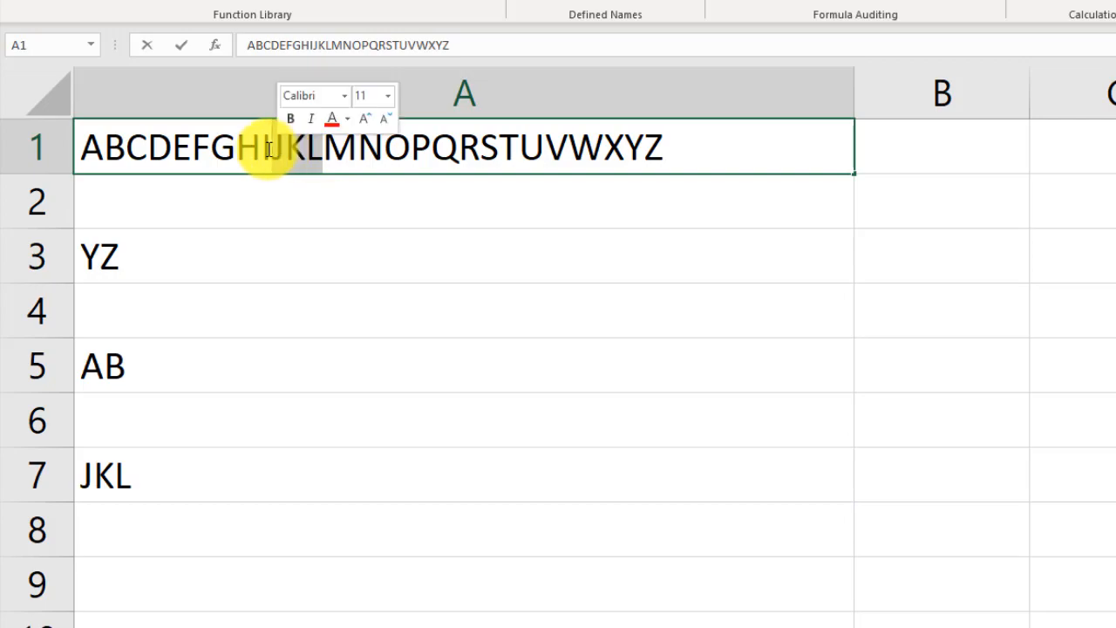